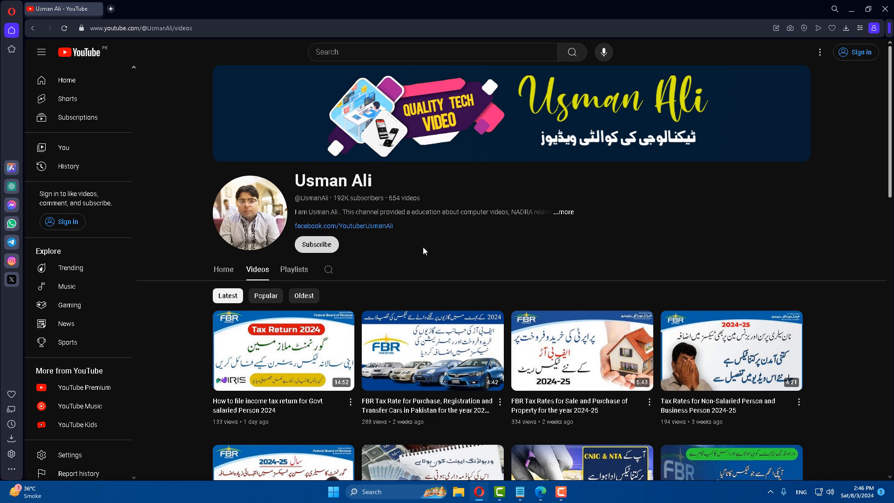
# - Switch to the Tax Card PDF in Edge and examine the non-salaried individuals' tax rates for income slabs up to Rs 1,600,000
pyautogui.click(541, 491)
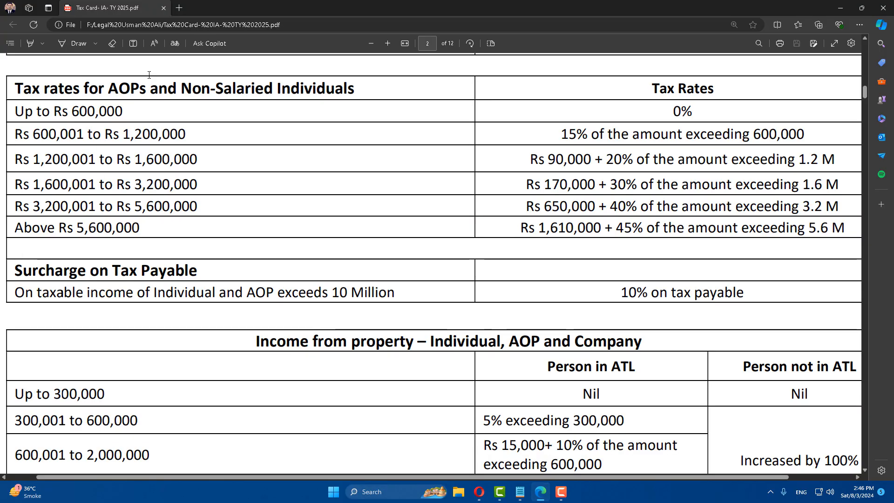
pyautogui.moveTo(186, 87); pyautogui.dragTo(370, 87)
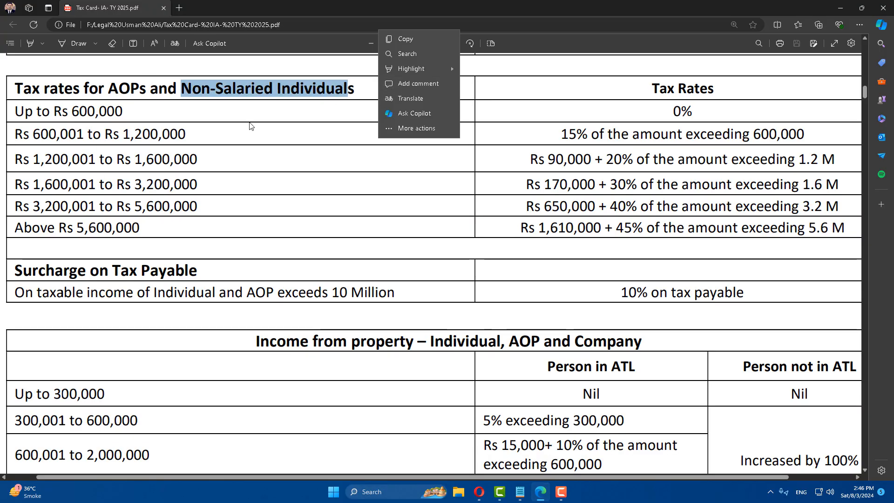
pyautogui.click(24, 114)
pyautogui.moveTo(54, 112); pyautogui.dragTo(123, 112)
pyautogui.moveTo(16, 134); pyautogui.dragTo(241, 137)
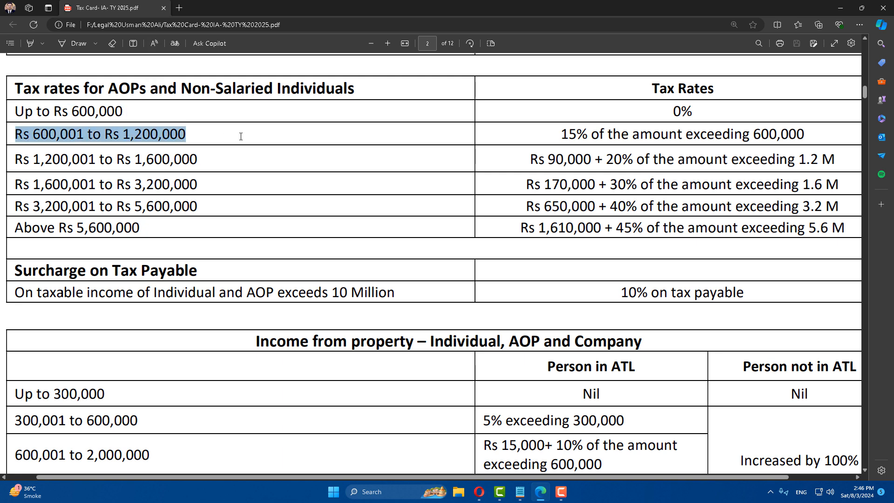
pyautogui.click(383, 147)
pyautogui.moveTo(799, 134); pyautogui.dragTo(561, 135)
pyautogui.click(539, 139)
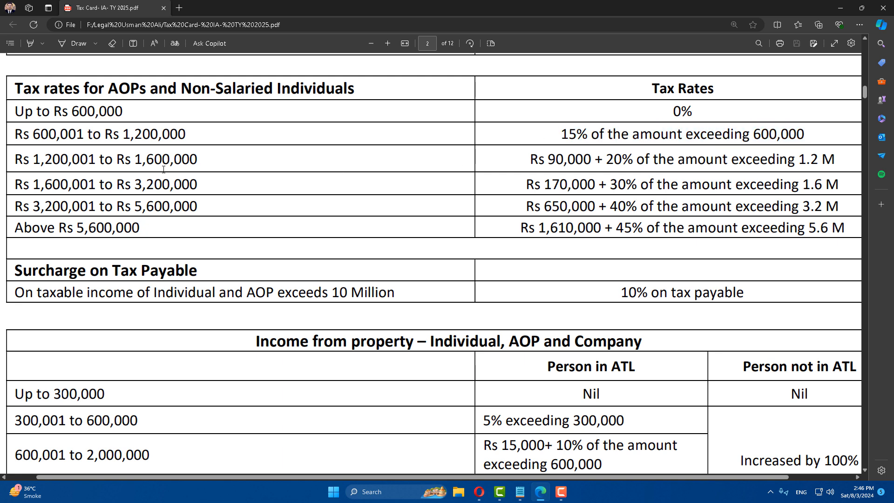
pyautogui.moveTo(23, 159)
pyautogui.mouseDown()
pyautogui.moveTo(201, 159)
pyautogui.moveTo(30, 159)
pyautogui.mouseUp()
pyautogui.click(205, 160)
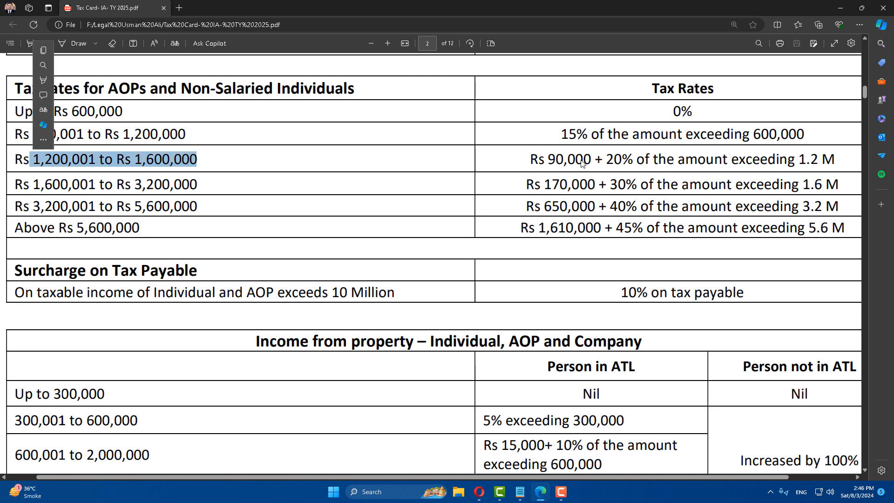
pyautogui.moveTo(587, 159); pyautogui.dragTo(531, 159)
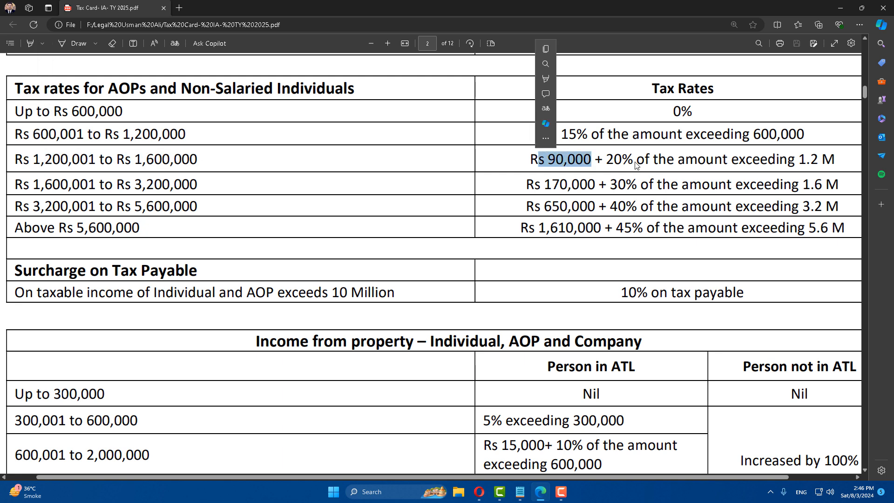
pyautogui.moveTo(595, 158); pyautogui.dragTo(840, 161)
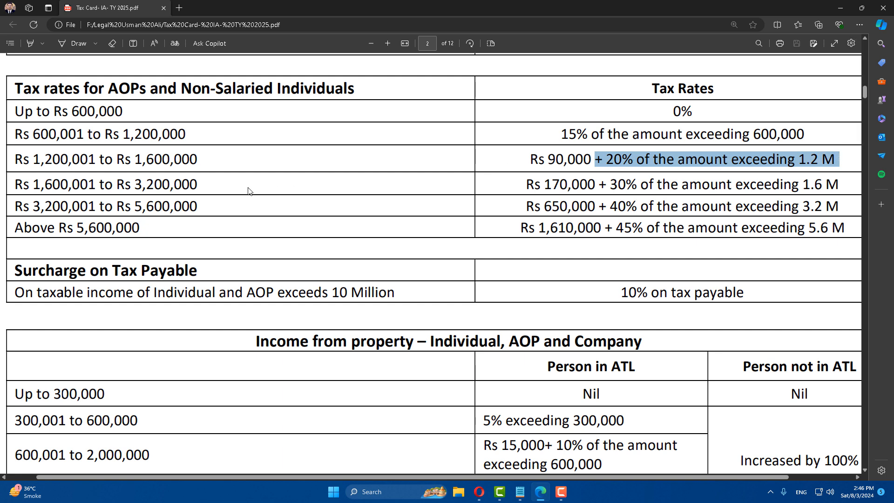
# - Examine the non-salaried tax rates for the income slabs from Rs 1,600,001 to above Rs 5,600,000, and close the PDF
pyautogui.moveTo(14, 185); pyautogui.dragTo(200, 184)
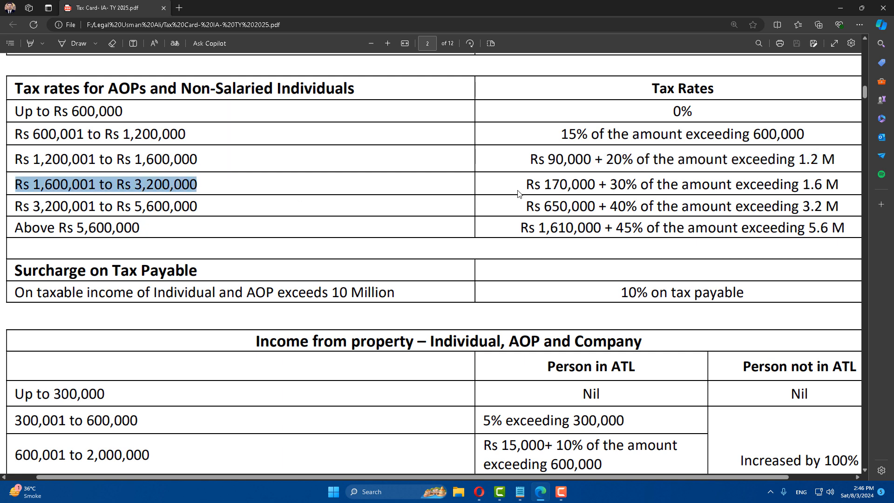
pyautogui.moveTo(540, 184); pyautogui.dragTo(840, 184)
pyautogui.click(614, 185)
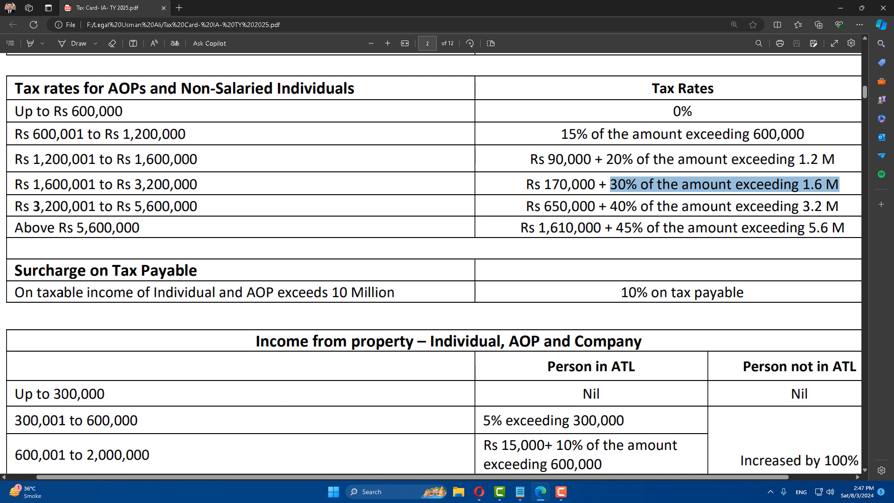
pyautogui.moveTo(46, 206); pyautogui.dragTo(208, 206)
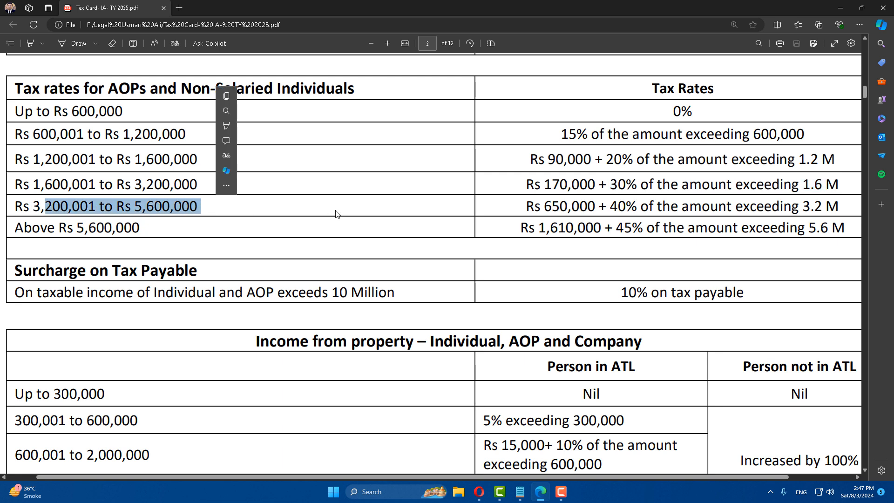
pyautogui.moveTo(606, 206); pyautogui.dragTo(524, 207)
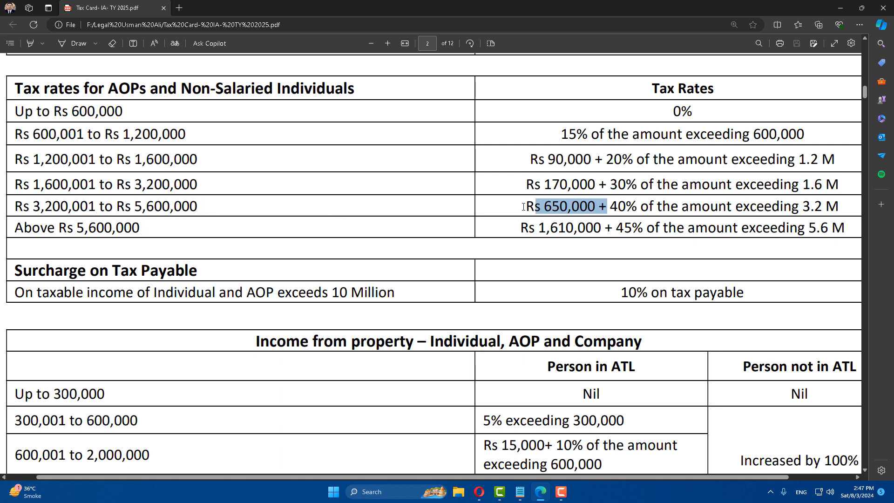
pyautogui.click(629, 212)
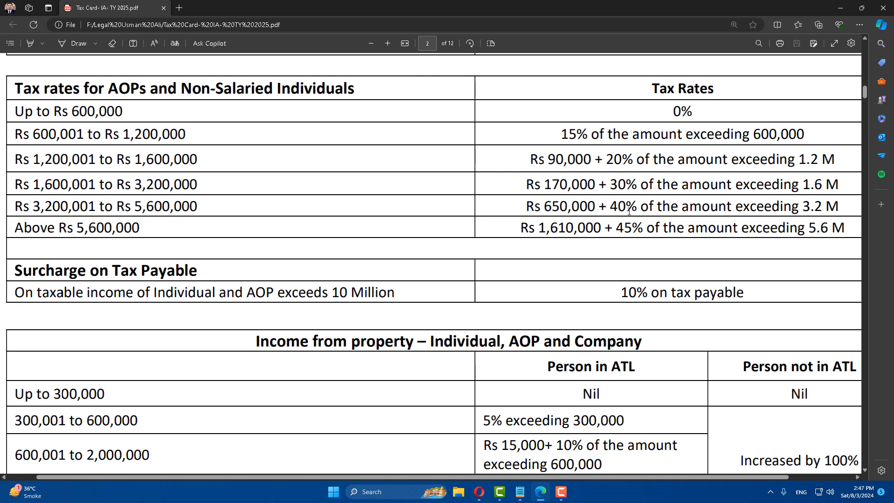
pyautogui.moveTo(612, 206); pyautogui.dragTo(840, 206)
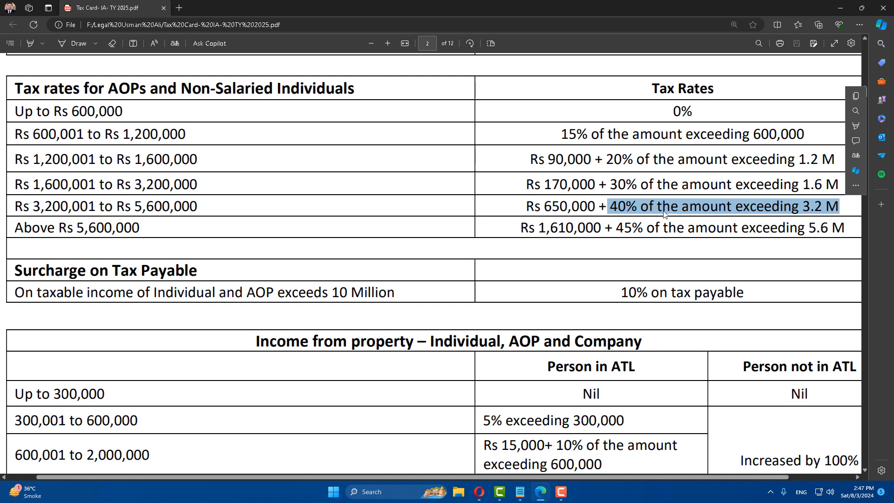
pyautogui.moveTo(41, 227); pyautogui.dragTo(153, 227)
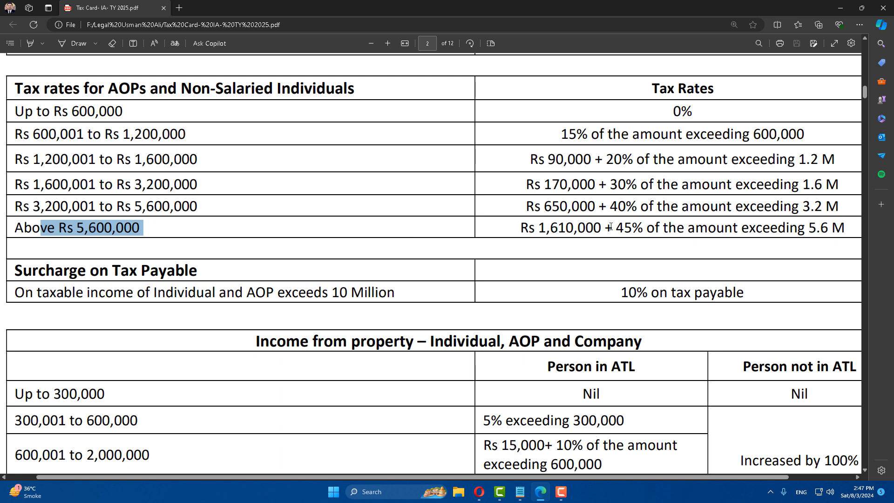
pyautogui.moveTo(611, 227); pyautogui.dragTo(517, 229)
pyautogui.click(641, 228)
pyautogui.moveTo(609, 228); pyautogui.dragTo(845, 228)
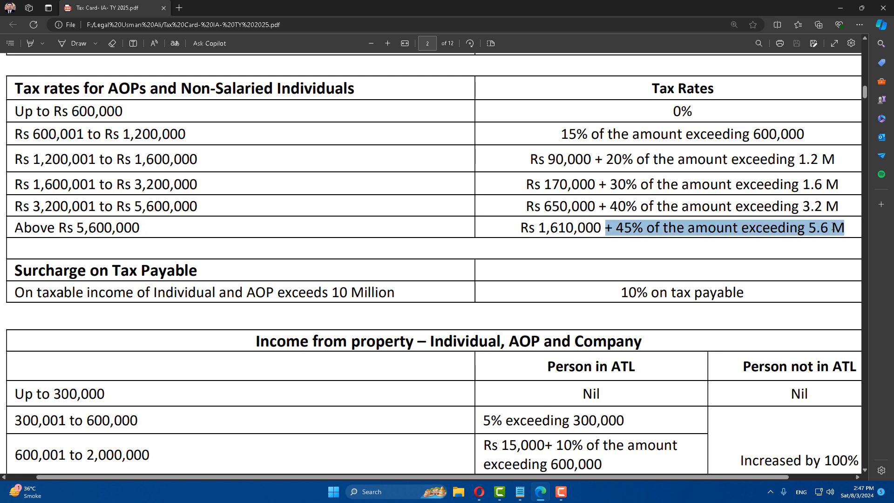
pyautogui.click(759, 228)
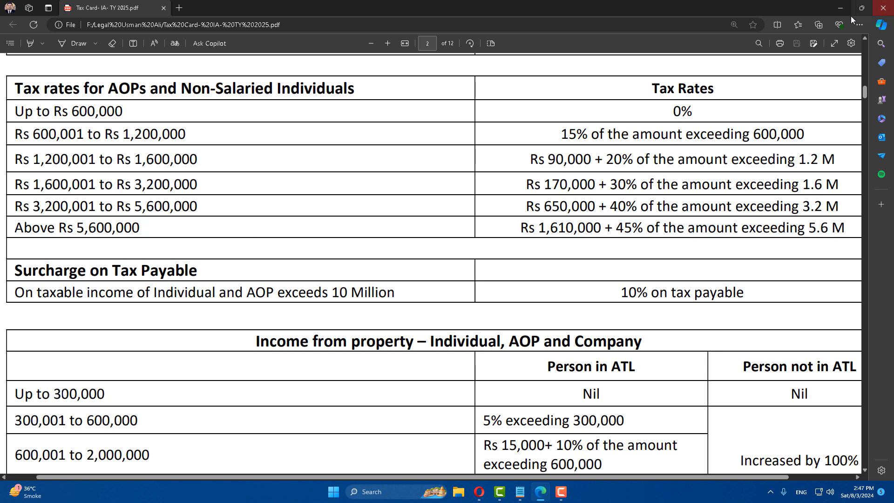
pyautogui.click(883, 8)
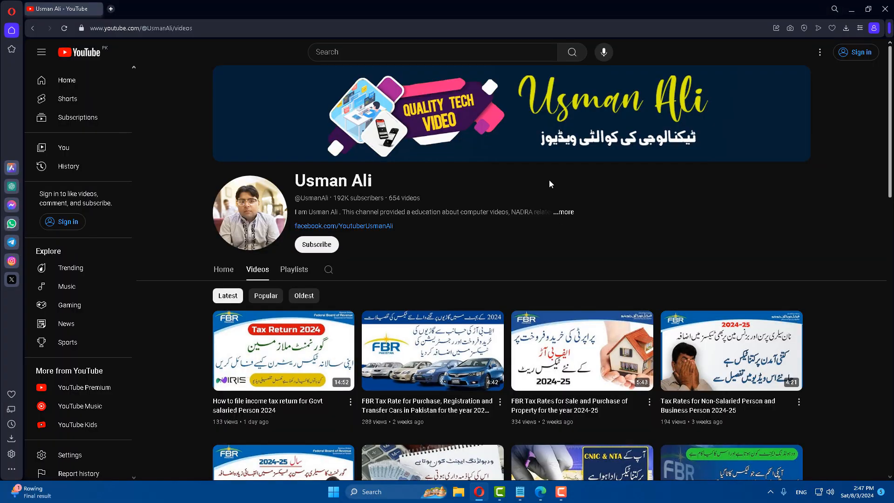
# - Search Google for "iris" in a new Opera tab and open the FBR IRIS website
pyautogui.click(111, 9)
pyautogui.click(246, 151)
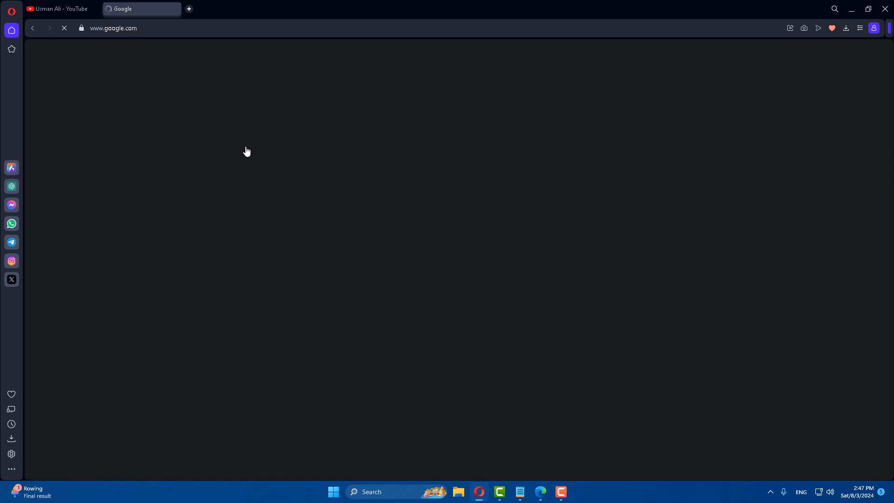
pyautogui.write('iris')
pyautogui.press('Return')
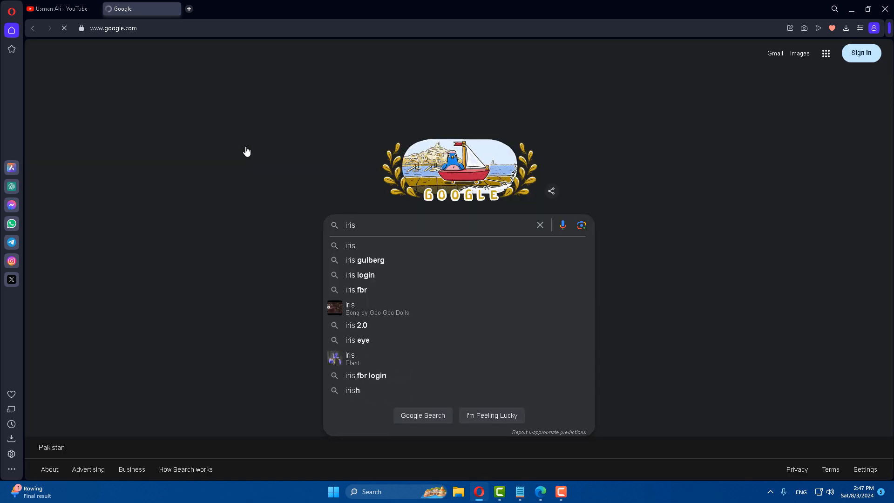
pyautogui.click(147, 142)
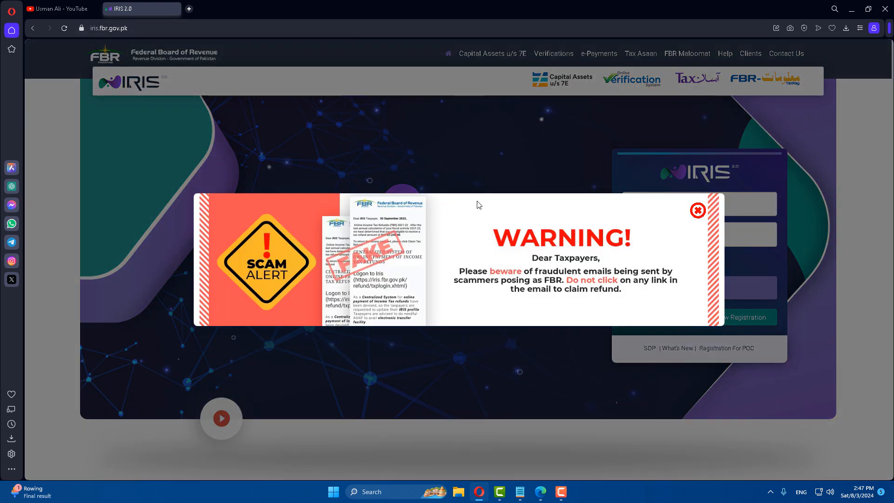
# - Dismiss the scam alert and log in to IRIS with the taxpayer's registration number and account password
pyautogui.click(697, 211)
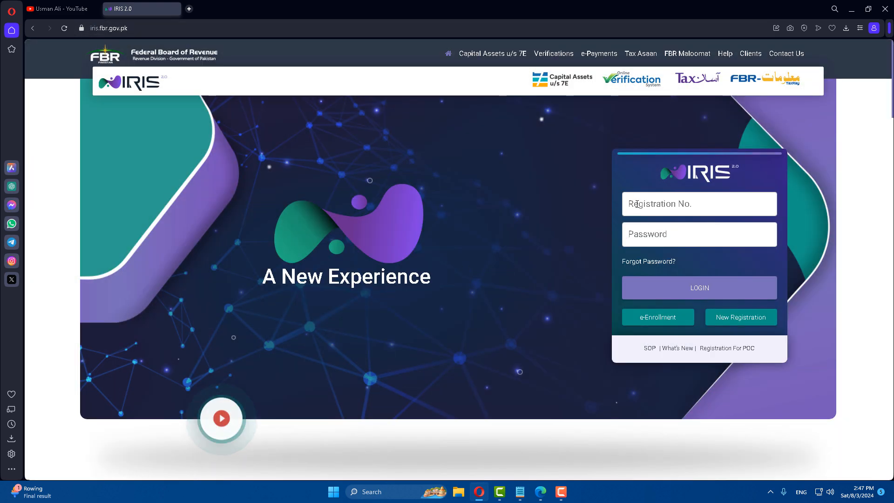
pyautogui.click(638, 204)
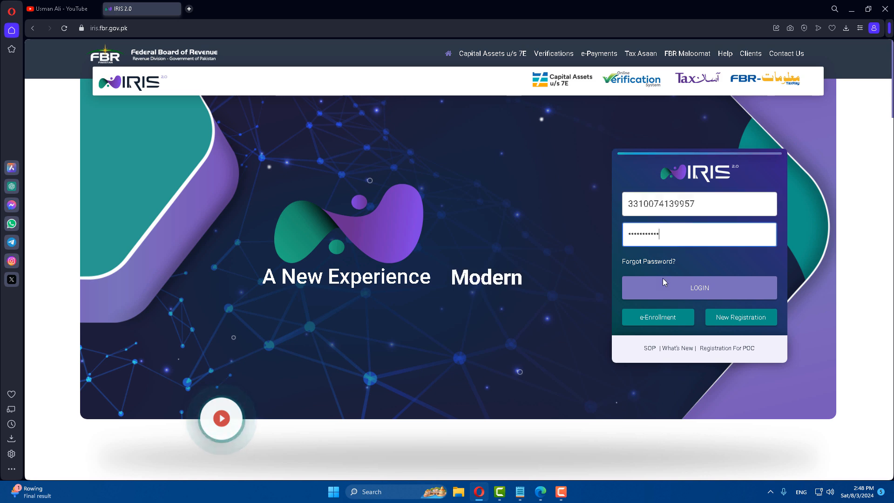
pyautogui.click(666, 296)
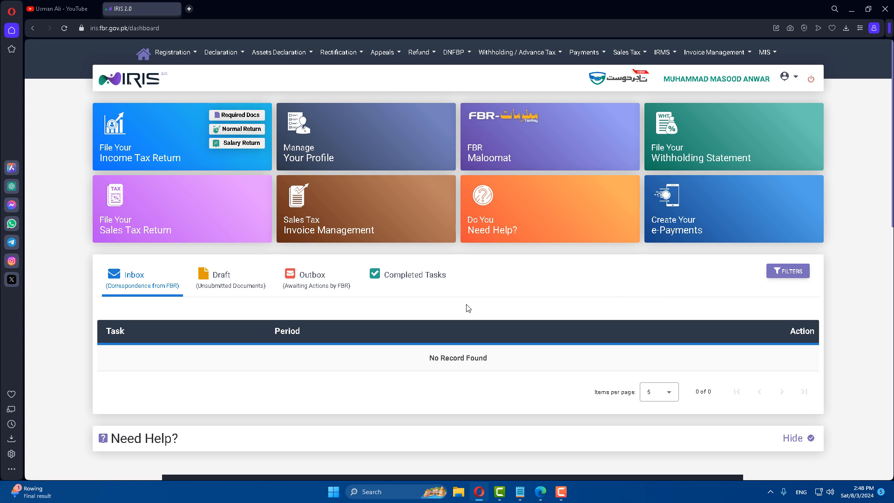
# - Start a normal income tax return for the tax period 01-JUL-2023 - 30-JUN-2024
pyautogui.click(237, 130)
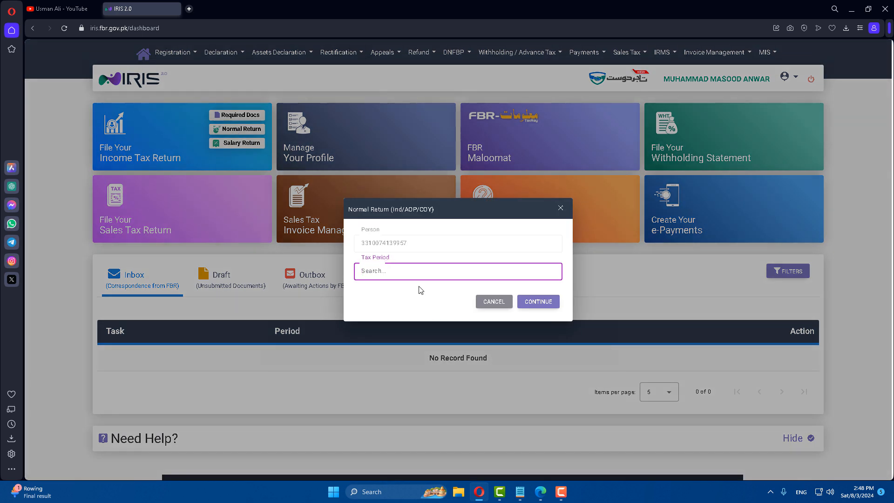
pyautogui.write('2024')
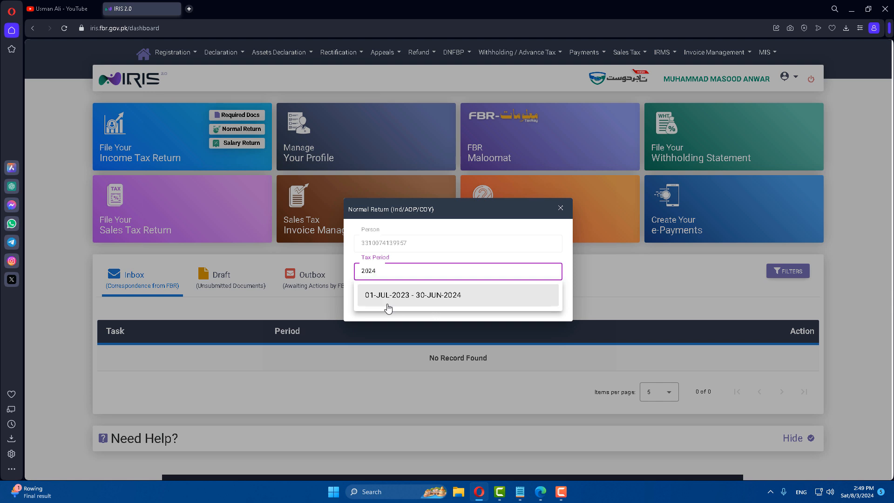
pyautogui.click(438, 303)
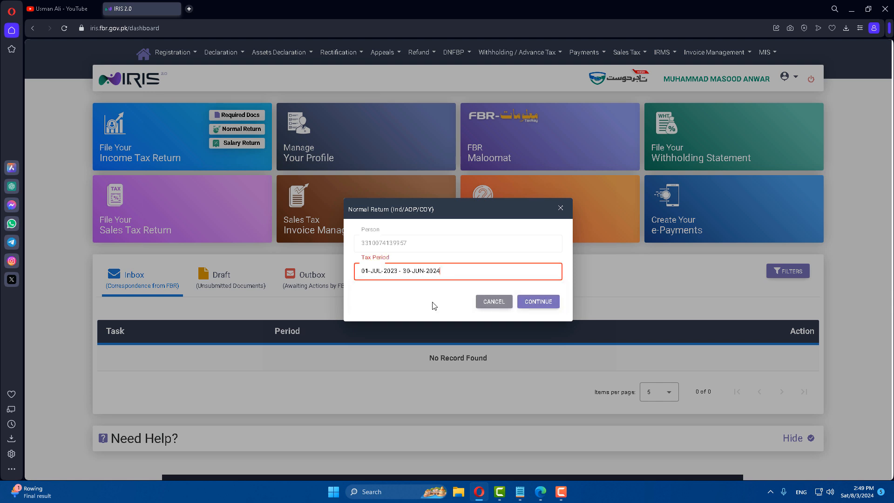
pyautogui.click(540, 310)
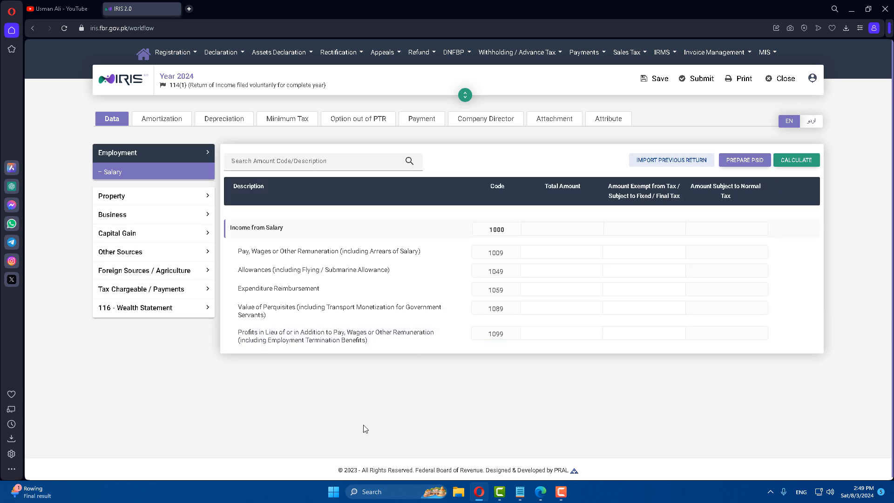
# - Enter 1,200,000 as the total amount for Others (code 3128) under Business, Other Revenues, and calculate the return
pyautogui.click(112, 215)
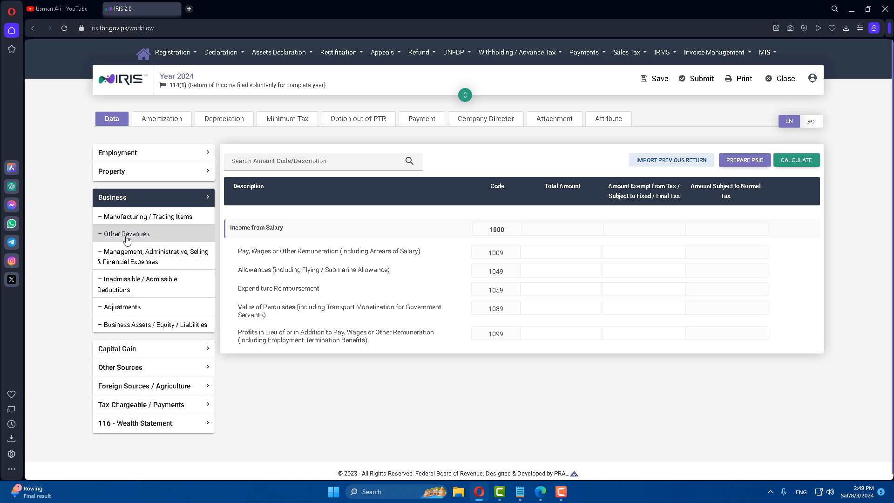
pyautogui.click(127, 240)
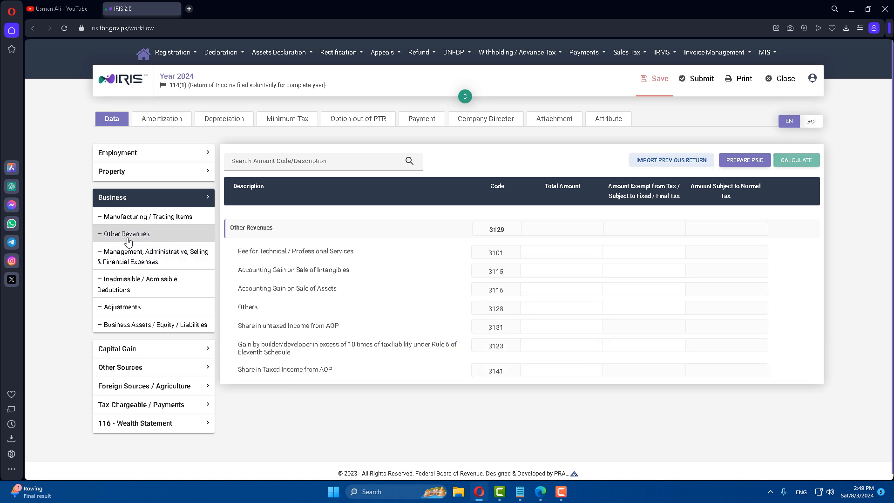
pyautogui.click(587, 310)
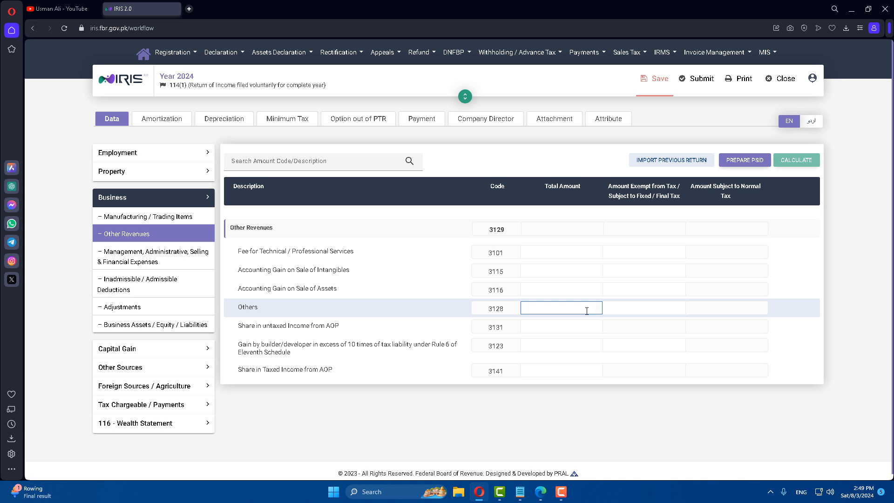
pyautogui.write('1200000')
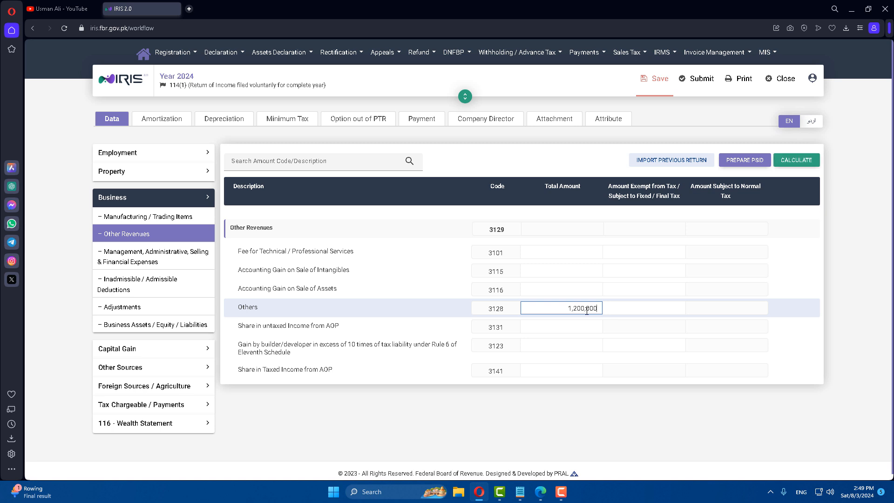
pyautogui.click(806, 159)
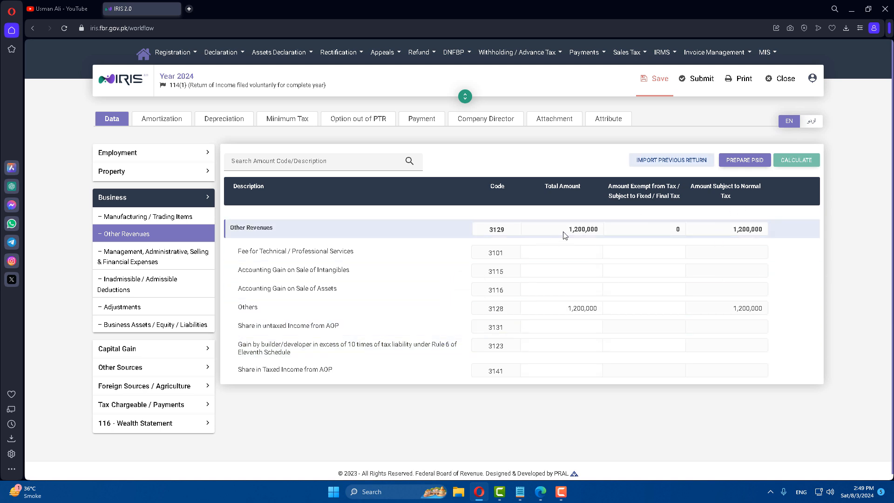
# - Open the Computations section under Tax Chargeable / Payments and review the tax chargeable
pyautogui.click(137, 422)
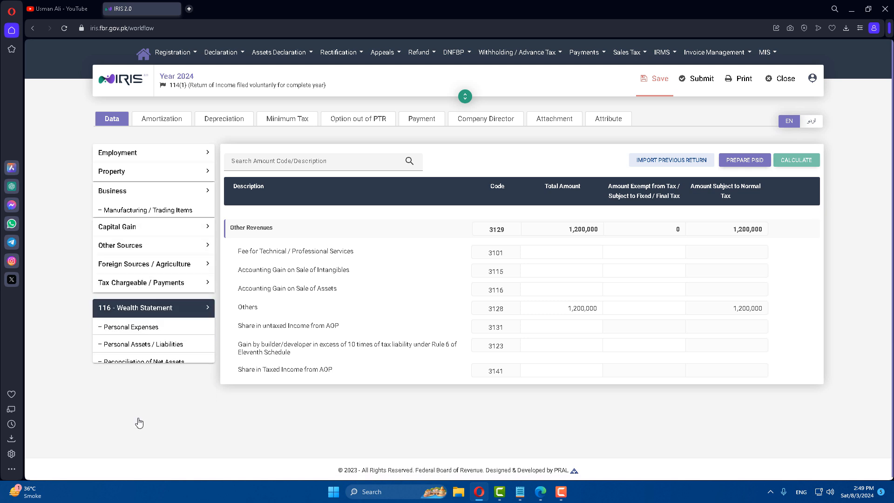
pyautogui.click(133, 266)
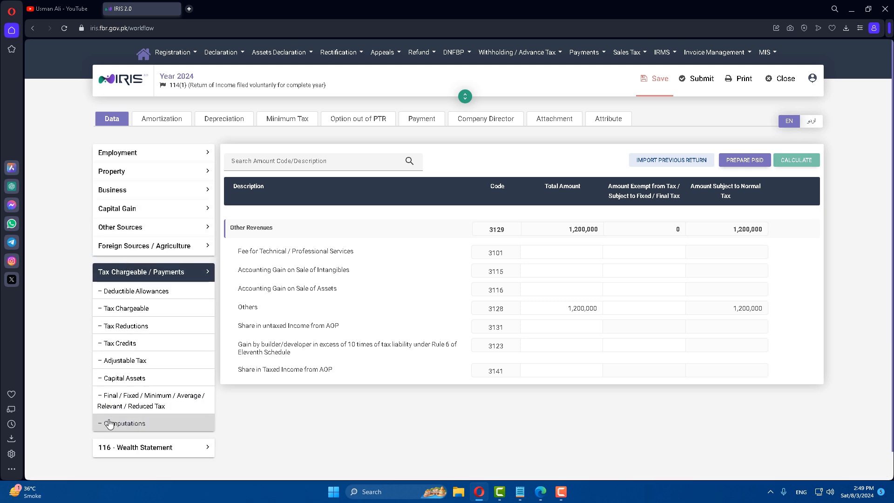
pyautogui.click(120, 424)
pyautogui.scroll(-10, 610, 397)
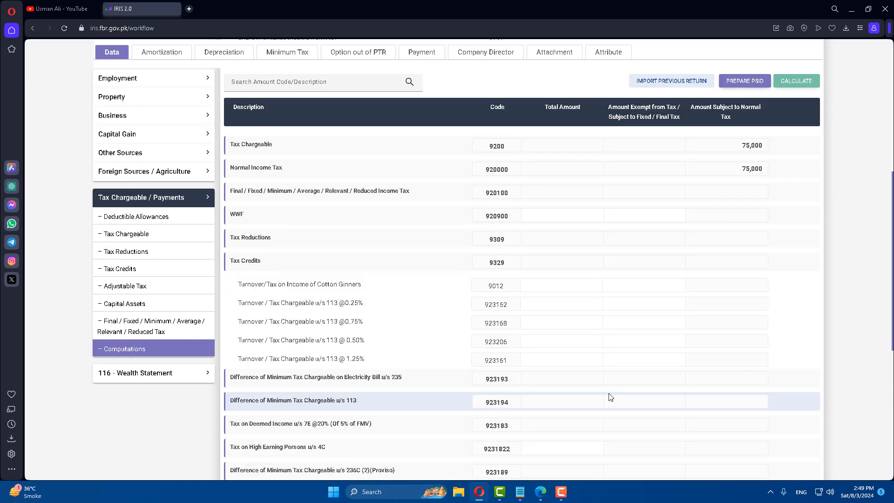
# - In the Business management, administrative, selling and financial expenses, enter total amounts of 180,000 for Rent and 180,000 for Salaries / Wages / Perquisites / Benefits
pyautogui.scroll(-1, 611, 397)
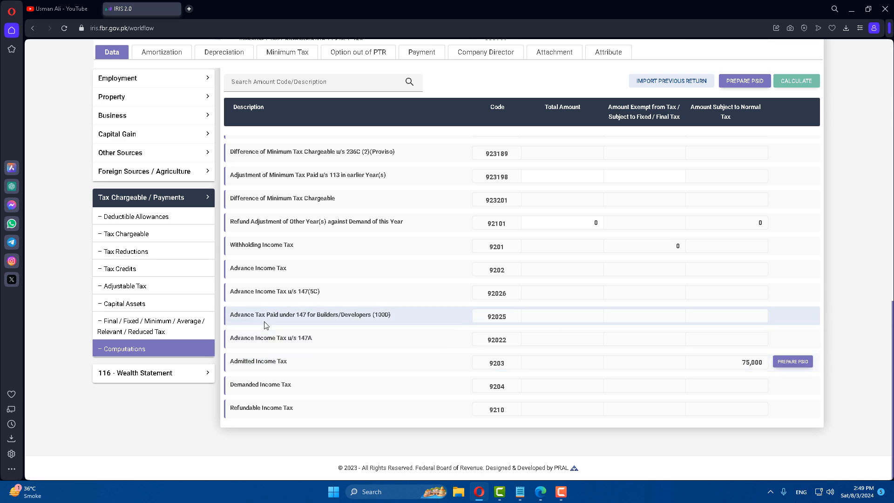
pyautogui.scroll(6, 270, 354)
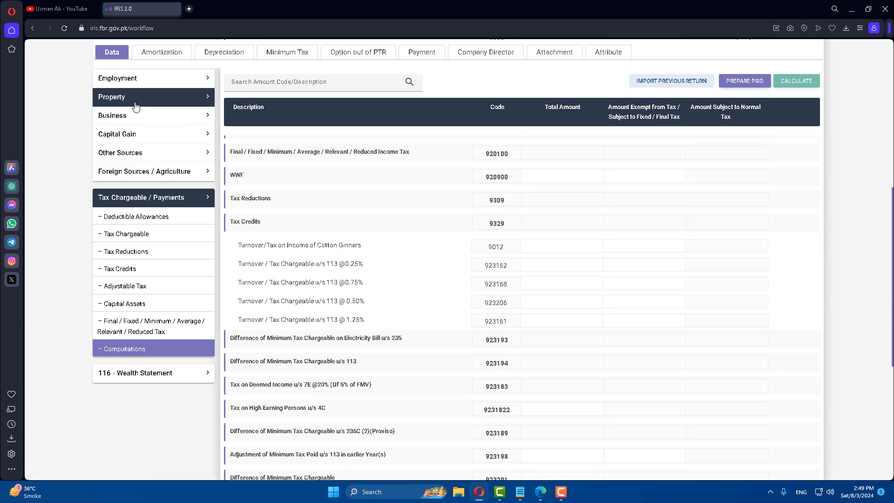
pyautogui.click(130, 123)
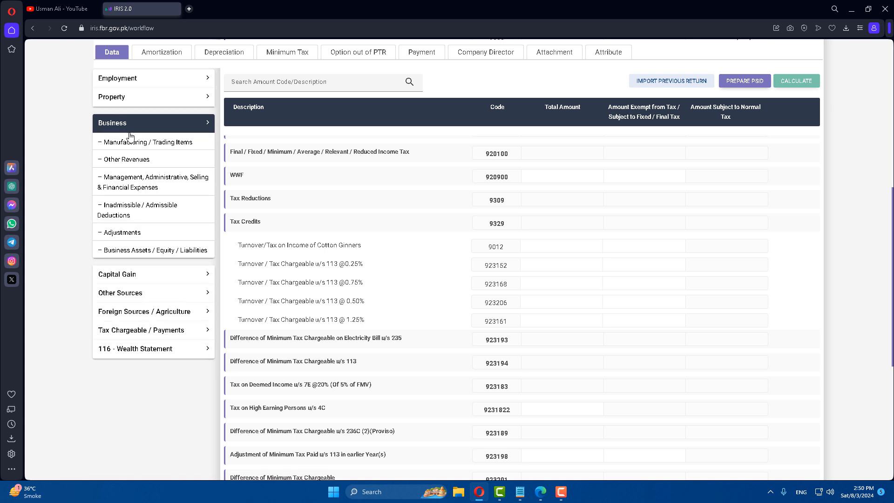
pyautogui.click(131, 181)
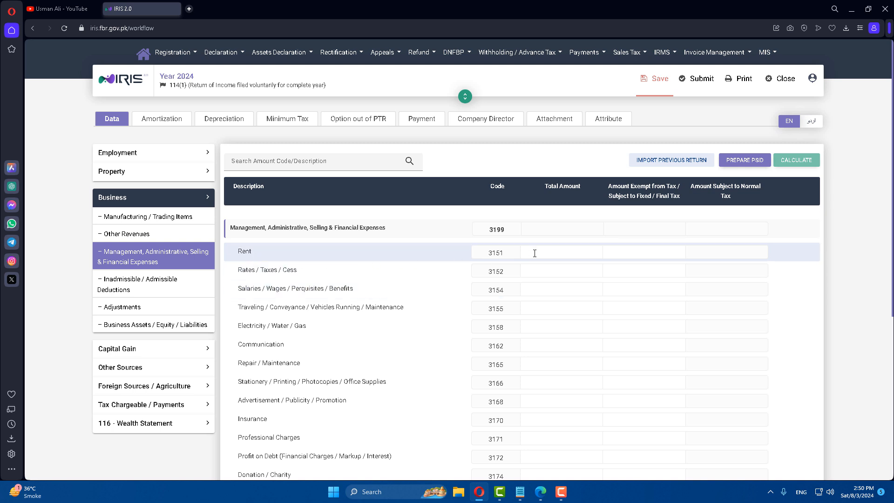
pyautogui.click(594, 251)
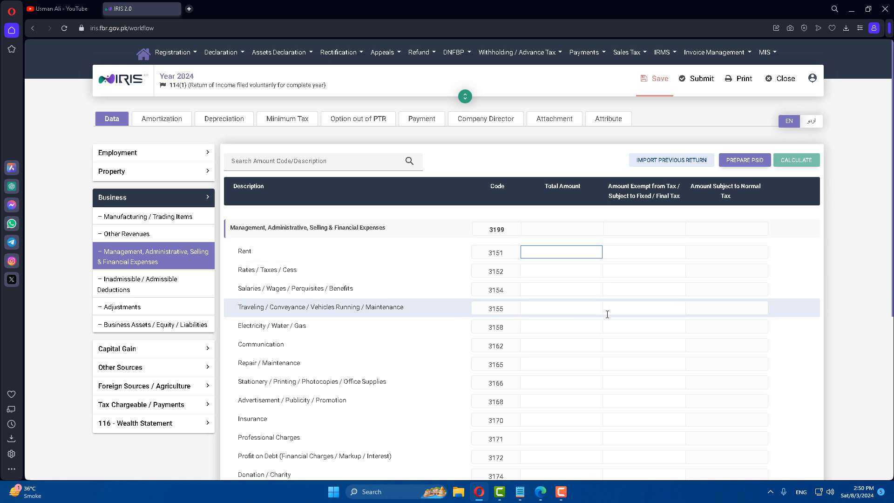
pyautogui.write('180')
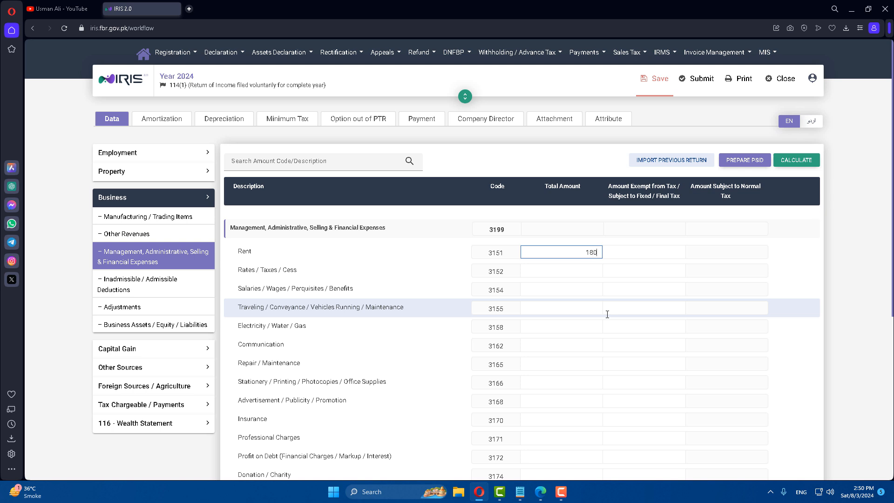
pyautogui.write(',000')
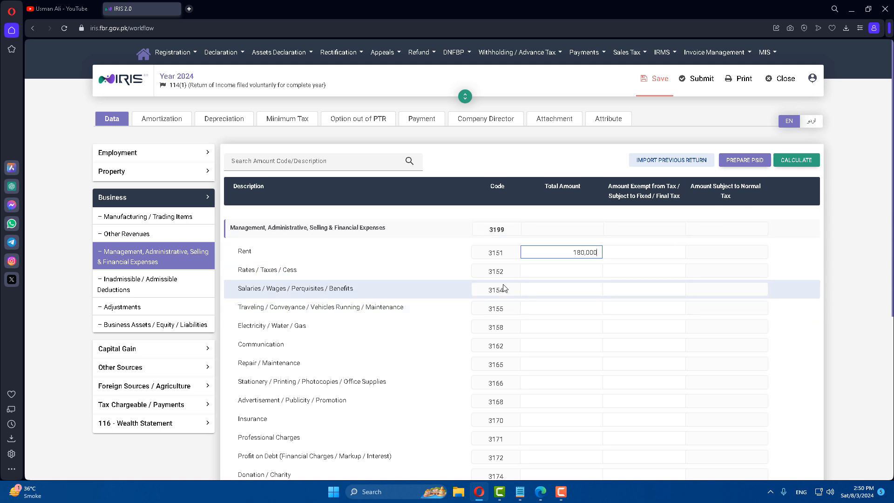
pyautogui.click(543, 290)
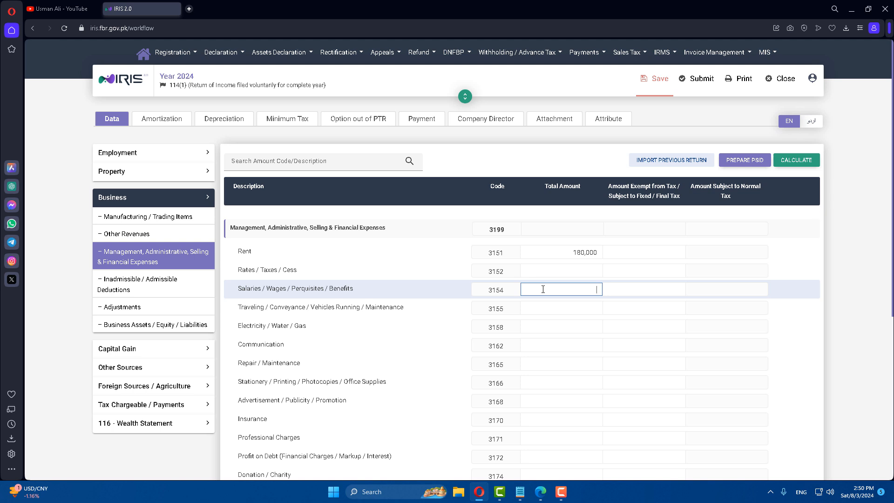
pyautogui.write('000')
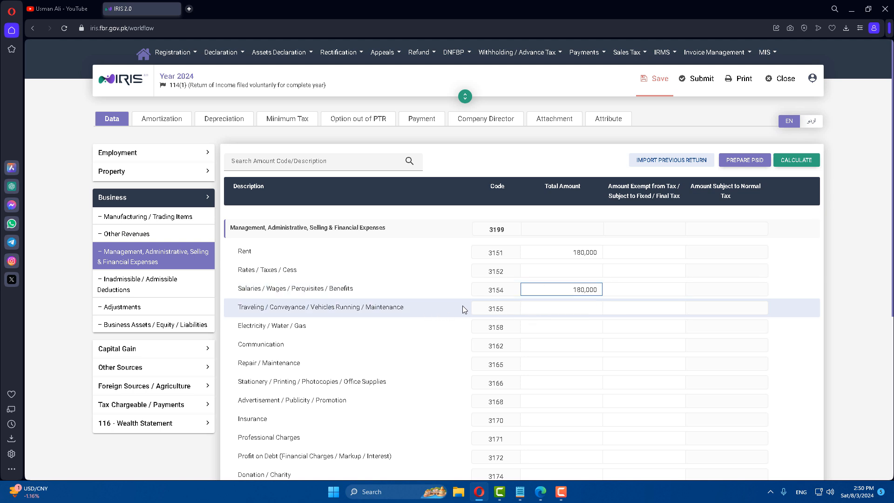
# - Enter total amounts of 30,000 for Traveling / Conveyance / Vehicles Running / Maintenance and 30,000 for Electricity / Water / Gas
pyautogui.click(559, 309)
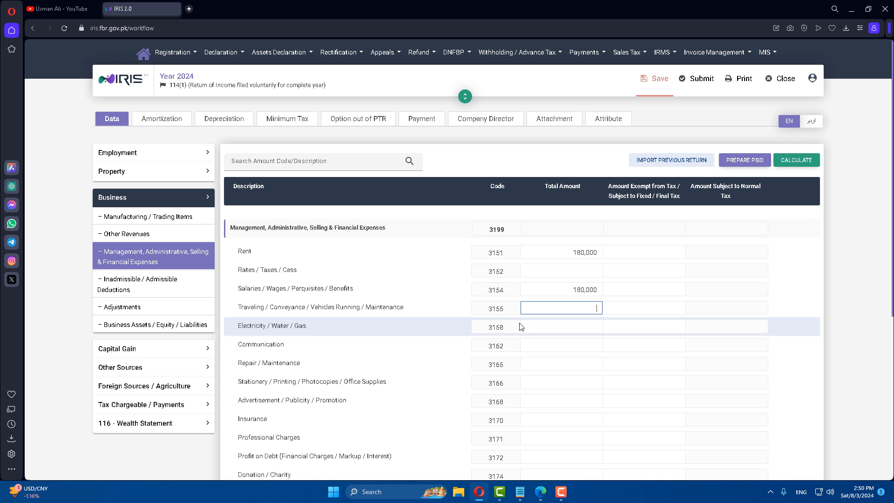
pyautogui.write('300000')
pyautogui.click(579, 324)
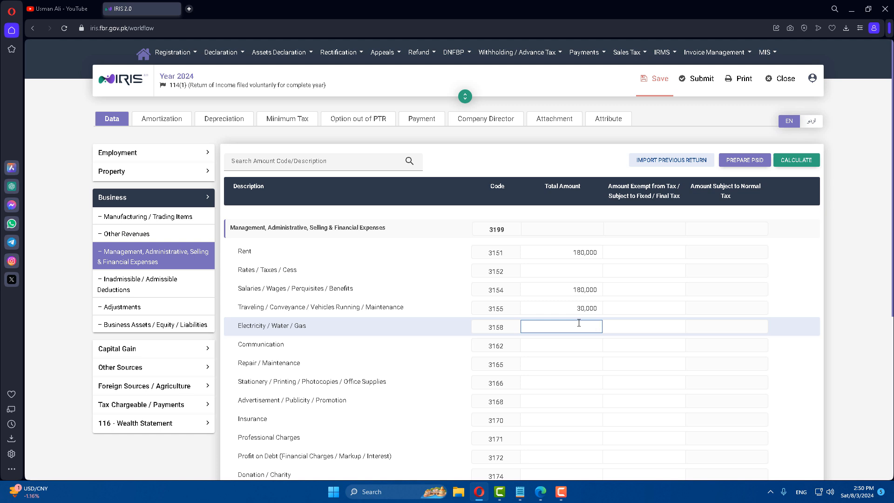
pyautogui.write('30,000')
# - Enter total amounts of 20,000 for Repair / Maintenance and 15,000 for Stationery / Printing / Photocopies / Office Supplies
pyautogui.click(537, 363)
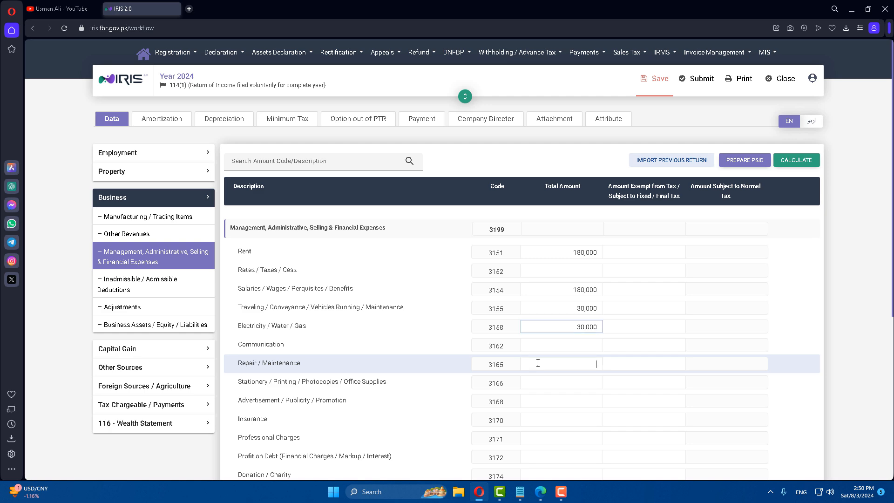
pyautogui.scroll(-2, 538, 362)
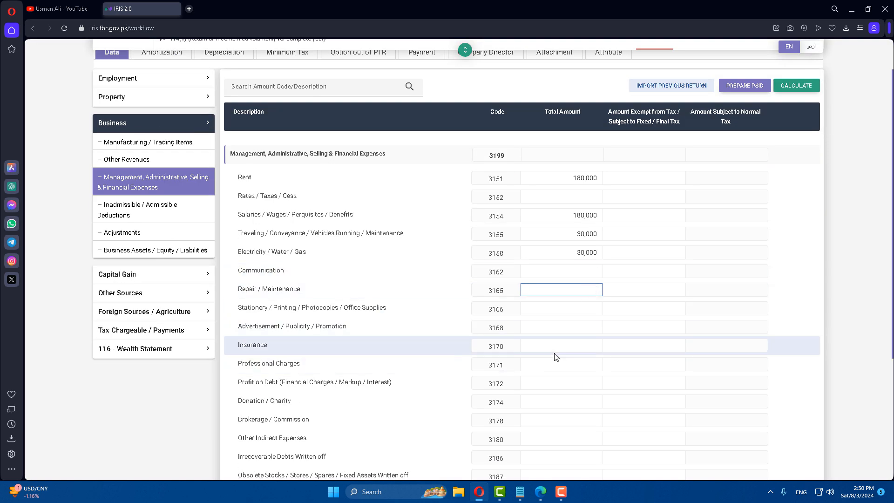
pyautogui.write('2,000')
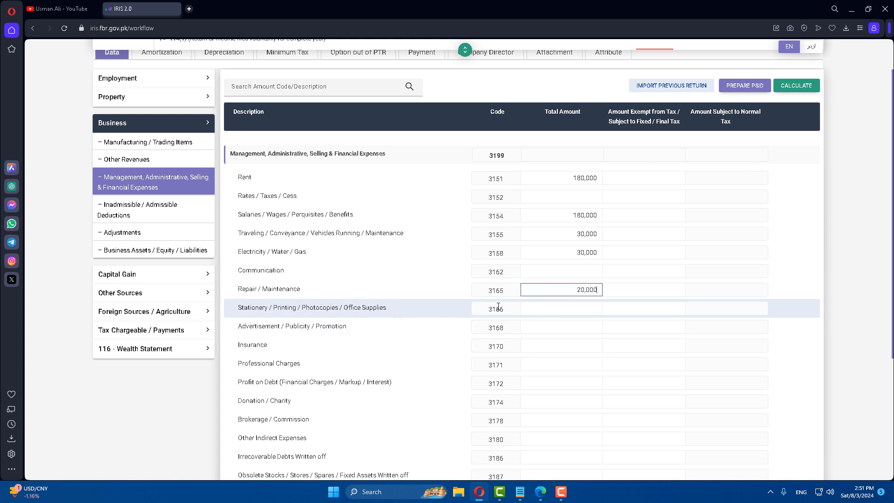
pyautogui.click(594, 309)
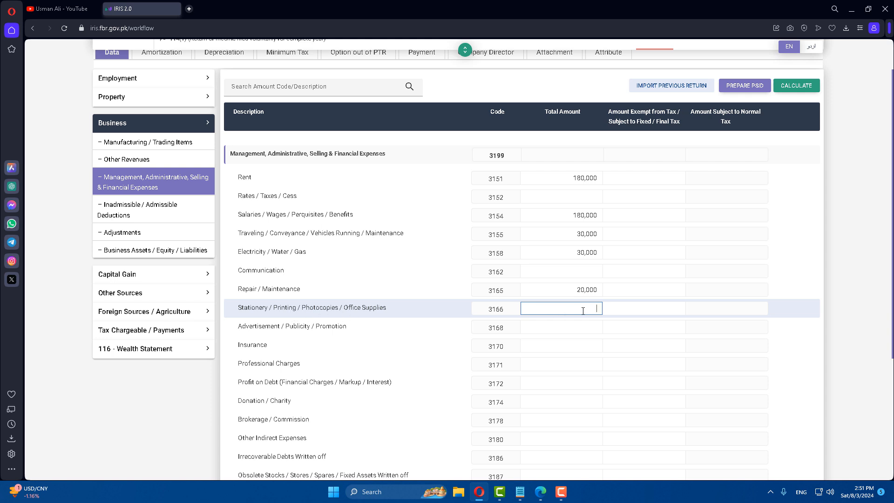
pyautogui.write('15,000')
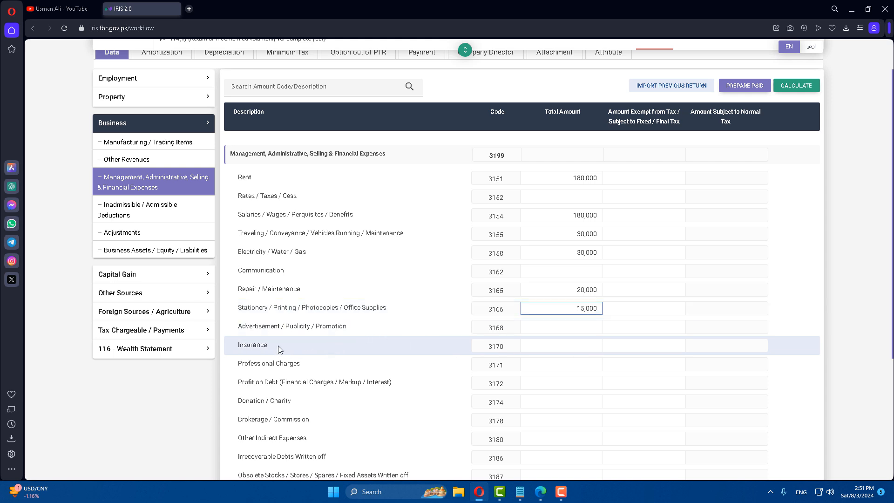
# - Enter total amounts of 10,000 for Advertisement / Publicity / Promotion and 50,000 for Brokerage / Commission
pyautogui.click(555, 328)
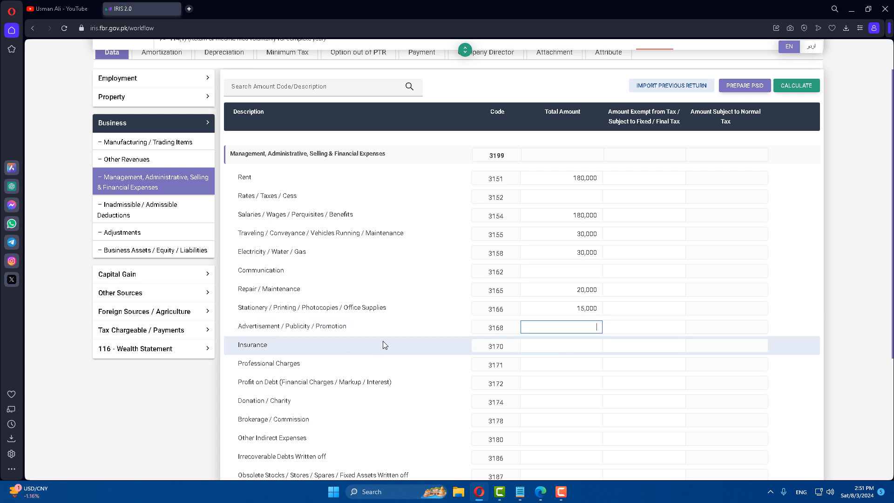
pyautogui.write('1,000')
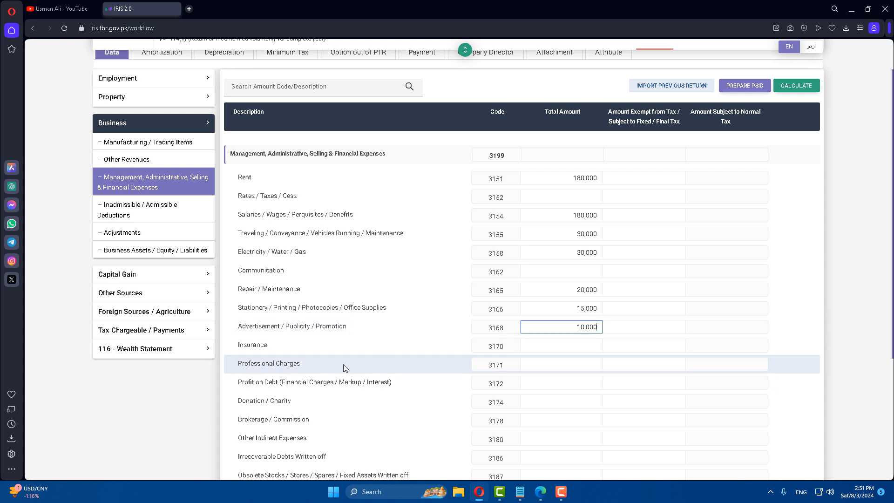
pyautogui.scroll(-1, 345, 383)
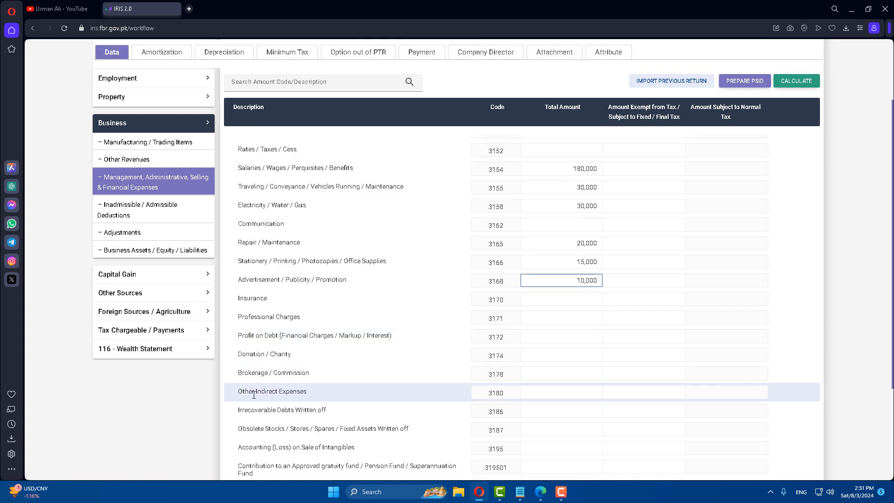
pyautogui.click(547, 372)
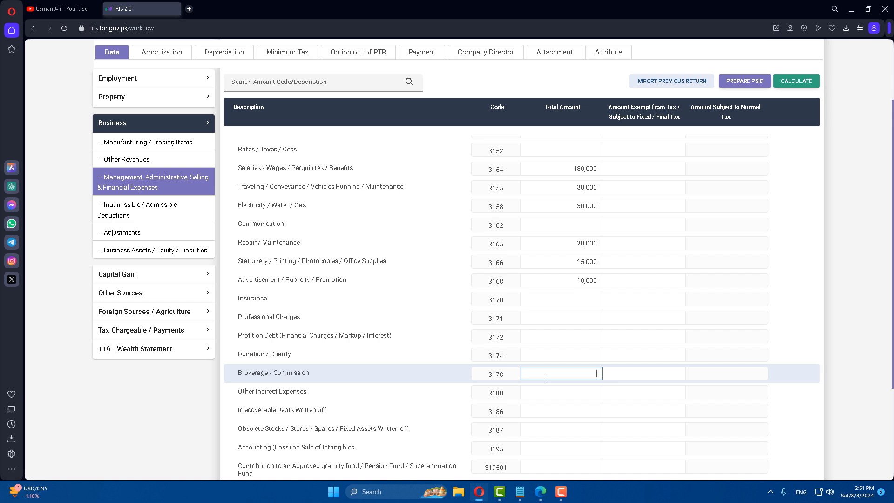
pyautogui.write('5,000')
# - Enter 150,000 as the total amount for Other Indirect Expenses (code 3180) and calculate the return
pyautogui.click(536, 392)
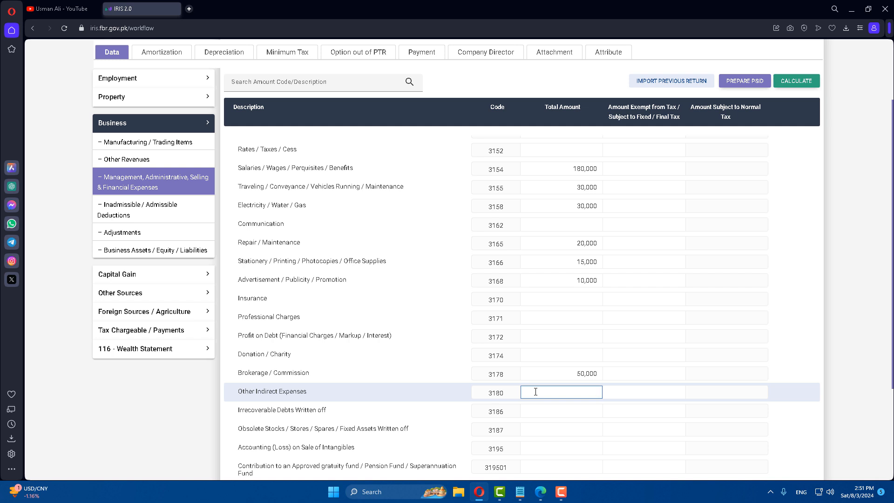
pyautogui.write('150,000')
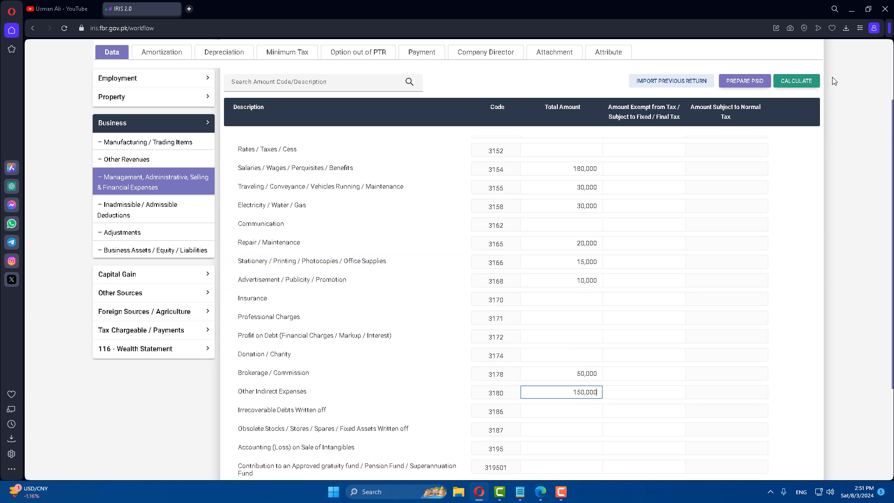
pyautogui.click(802, 81)
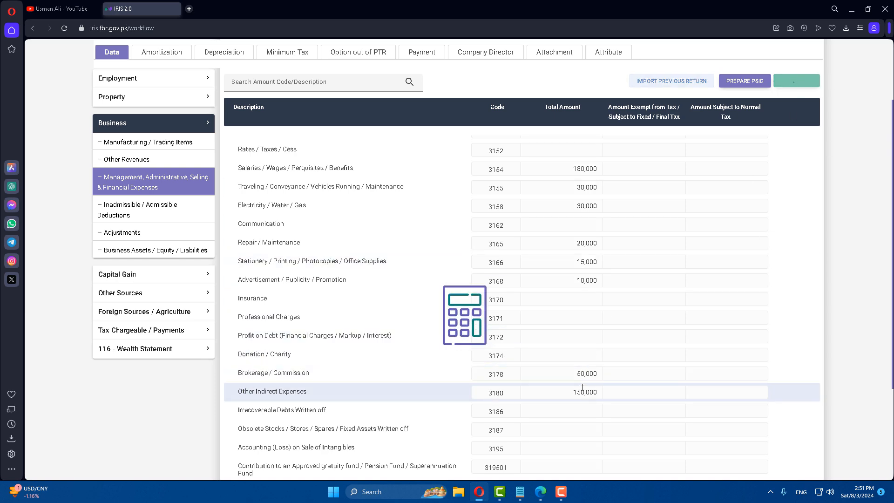
pyautogui.scroll(1, 582, 387)
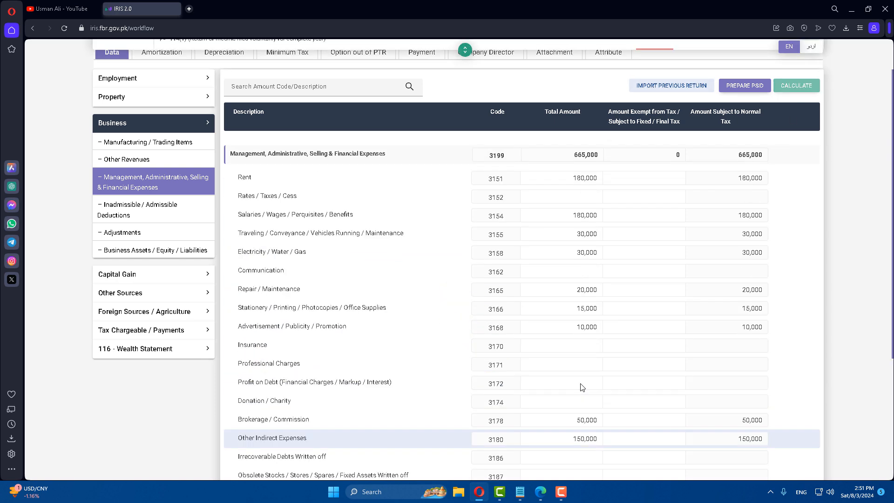
# - Reopen Computations under Tax Chargeable / Payments and review the admitted income tax, business income and taxable income
pyautogui.scroll(2, 582, 388)
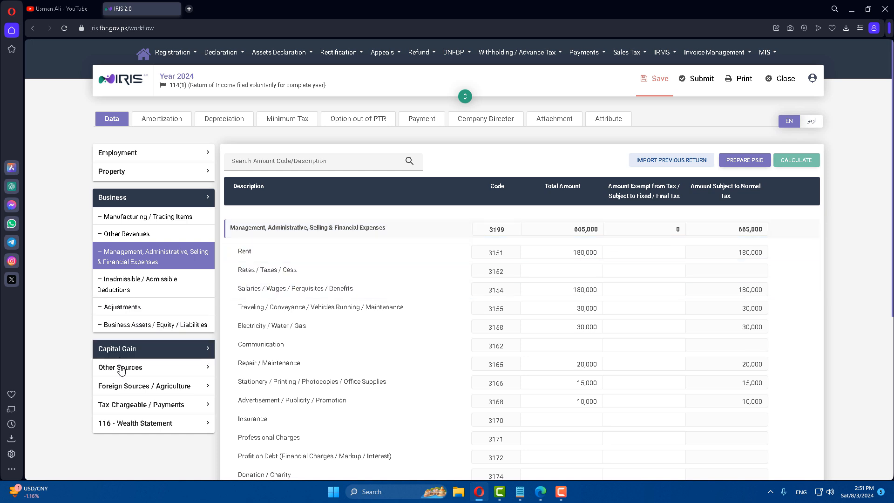
pyautogui.click(142, 425)
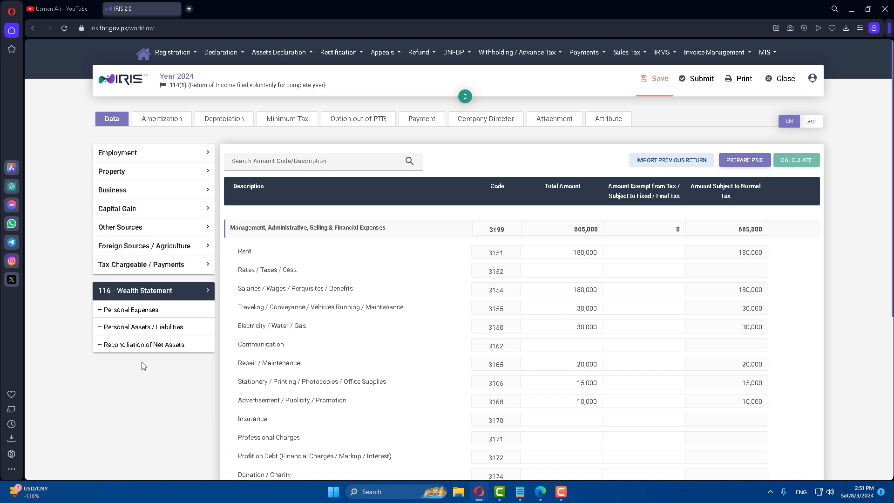
pyautogui.click(133, 275)
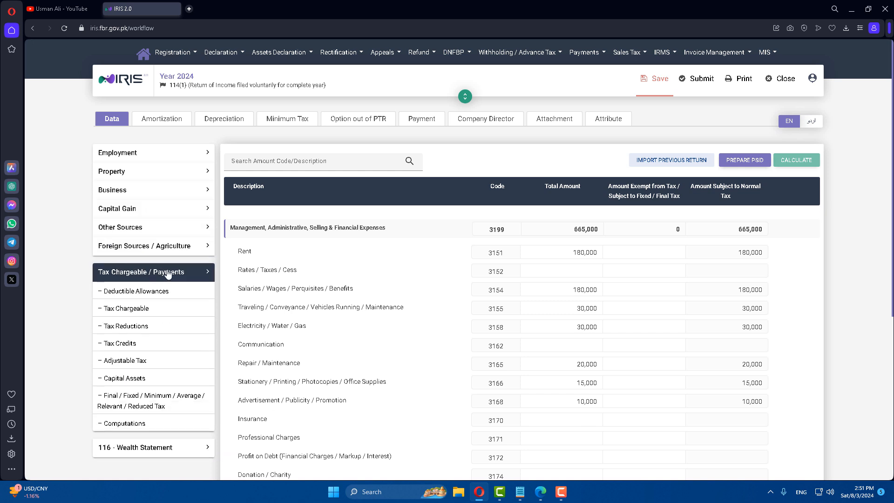
pyautogui.click(126, 424)
pyautogui.scroll(-15, 682, 358)
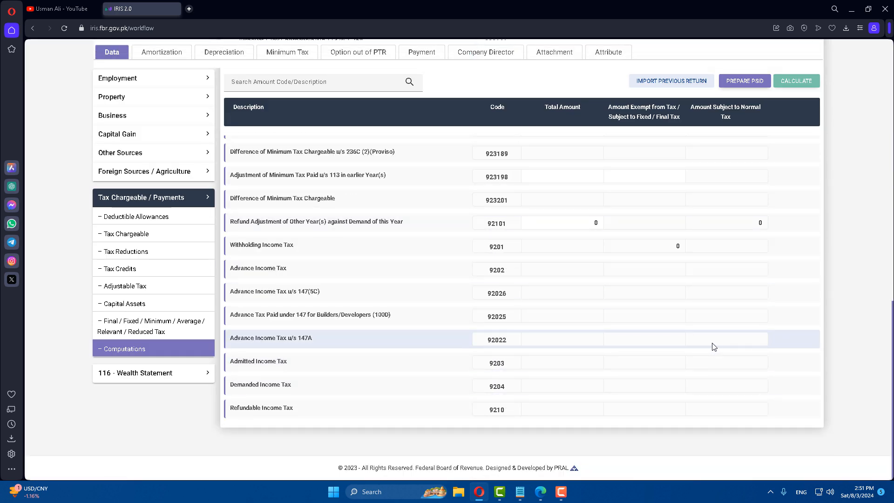
pyautogui.scroll(15, 714, 346)
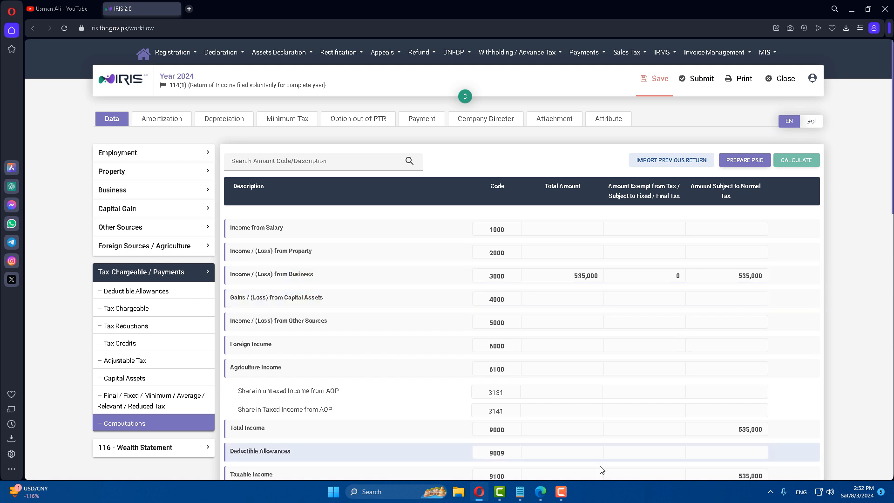
# - Switch to the Tax Card PDF in Edge to check the non-salaried slab up to Rs 600,000, and return to IRIS to compare the business income
pyautogui.click(540, 491)
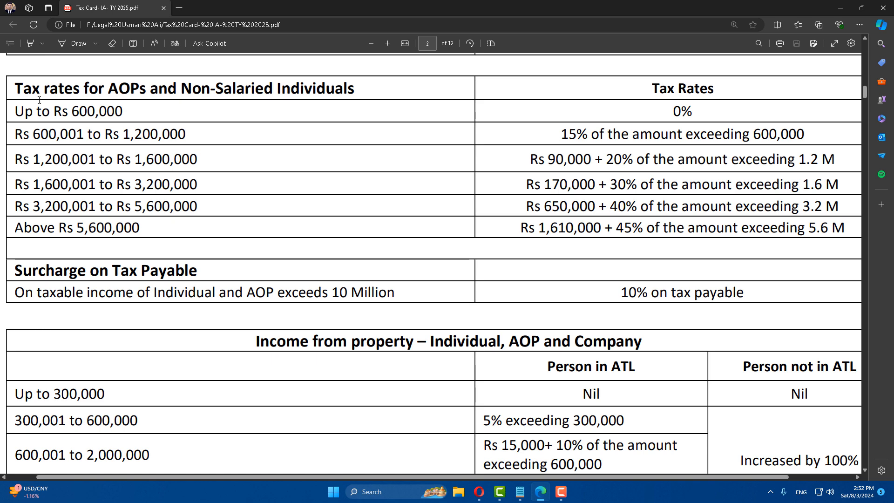
pyautogui.moveTo(14, 106); pyautogui.dragTo(696, 101)
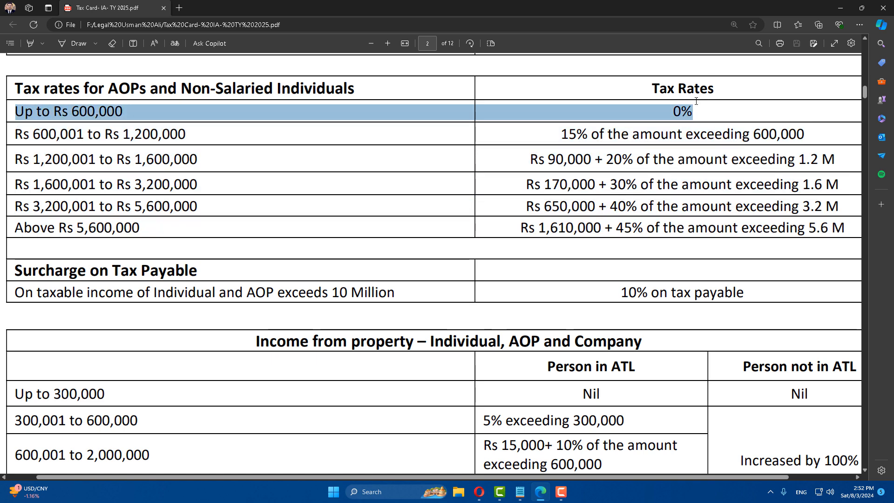
pyautogui.click(840, 8)
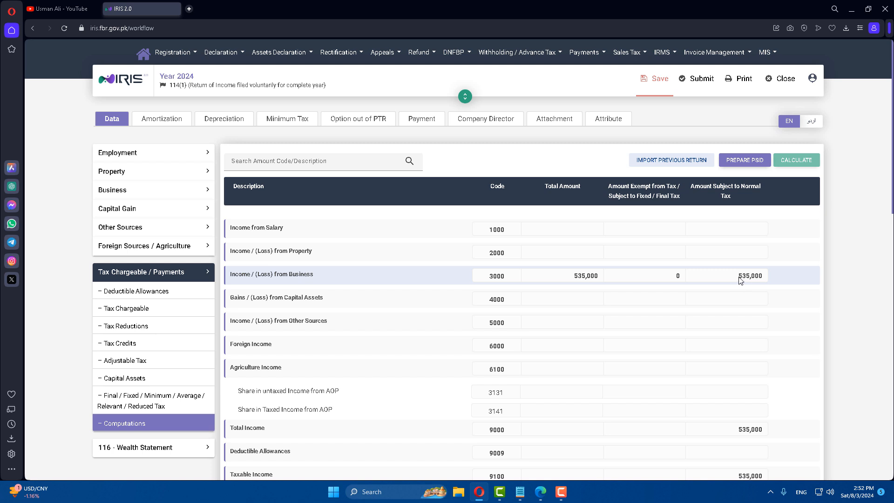
pyautogui.moveTo(739, 277); pyautogui.dragTo(764, 278)
pyautogui.click(748, 259)
pyautogui.click(724, 279)
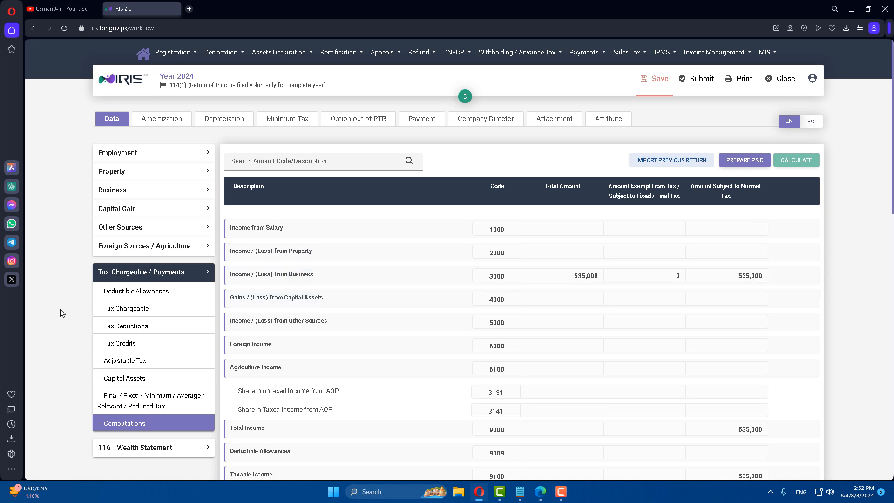
# - Enter 535,000 as Income Declared subject to Normal Tax (code 7031) in the wealth statement's Reconciliation of Net Assets and calculate
pyautogui.click(119, 452)
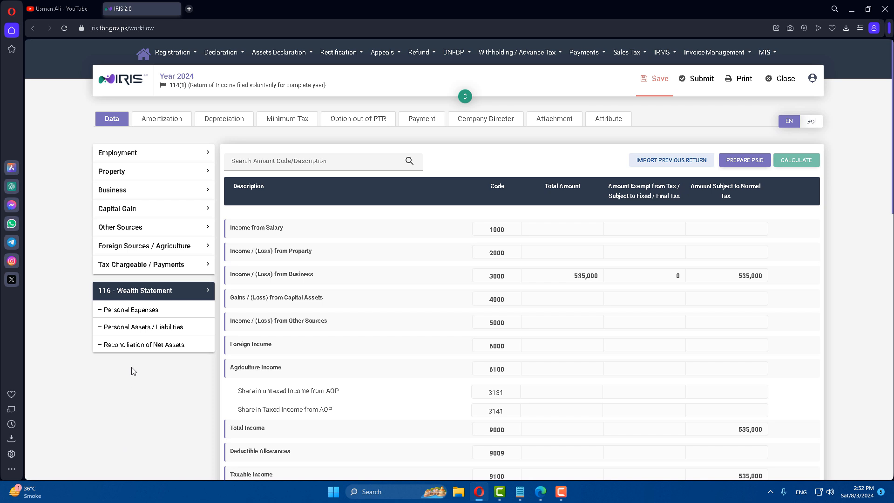
pyautogui.click(139, 332)
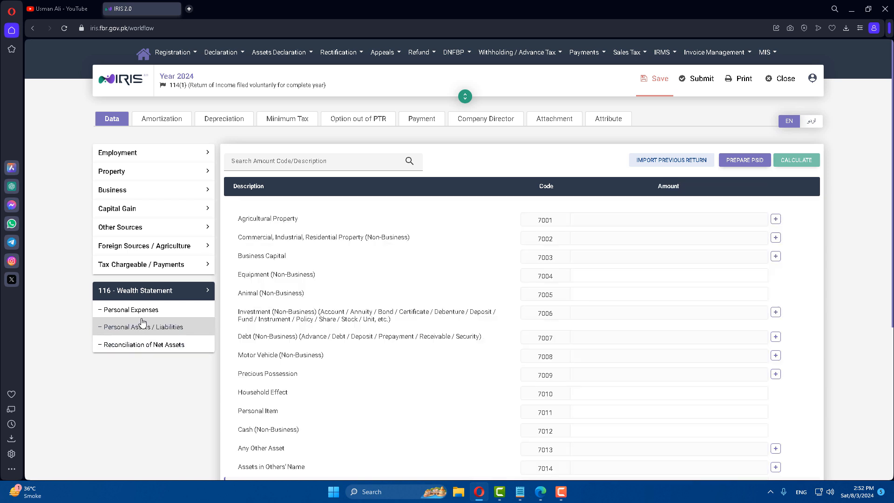
pyautogui.click(140, 345)
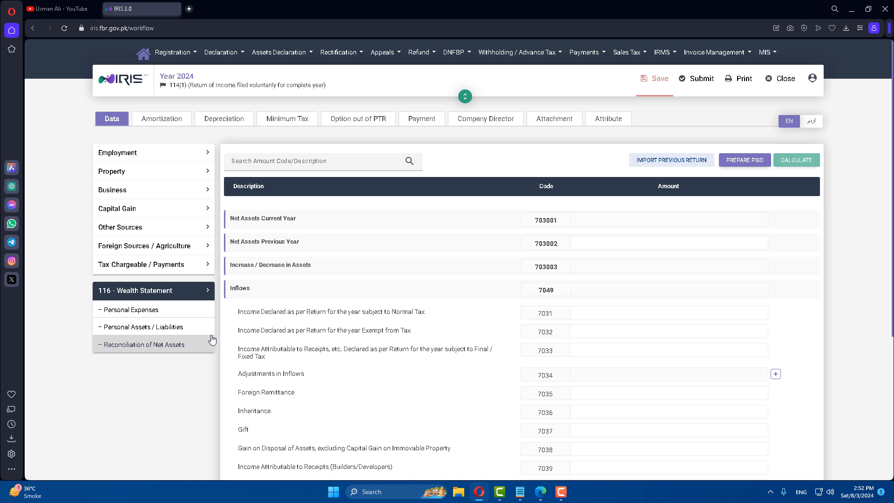
pyautogui.click(609, 310)
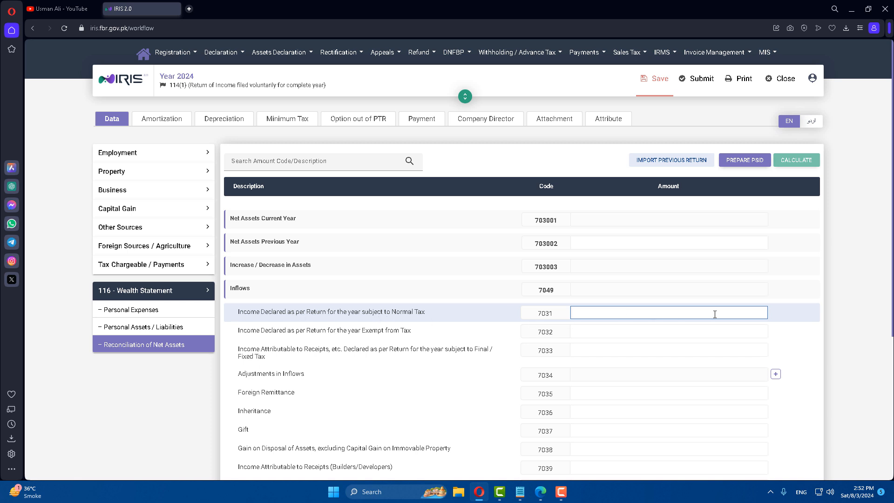
pyautogui.write('5350000')
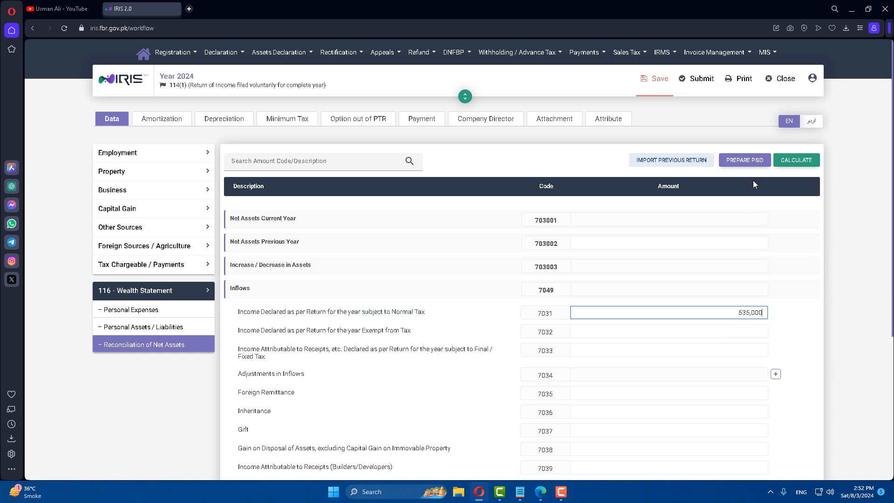
pyautogui.click(799, 165)
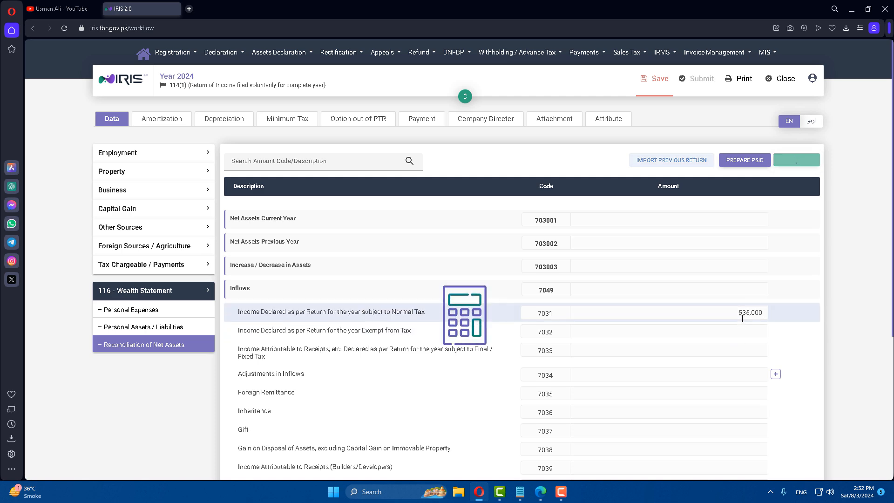
pyautogui.scroll(-5, 750, 317)
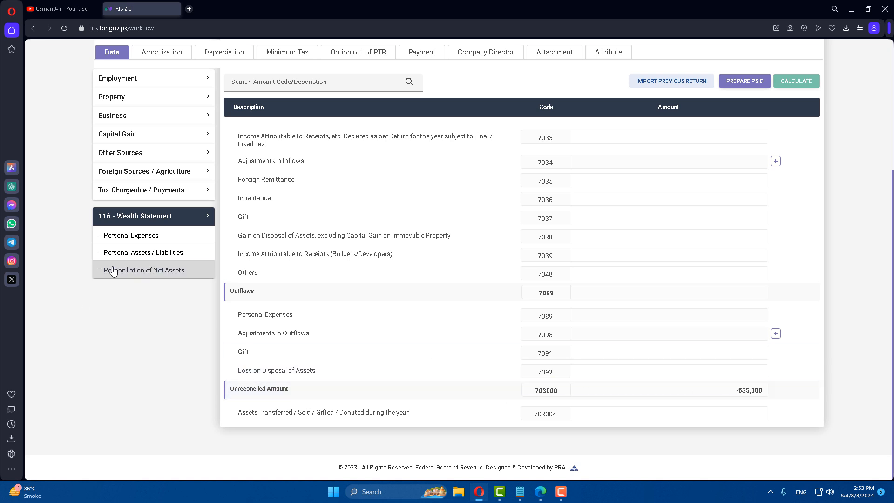
# - Review the wealth statement's Personal Expenses categories, including Rent, Vehicle Running, Travelling, Electricity, Water, Medical and Educational
pyautogui.click(134, 239)
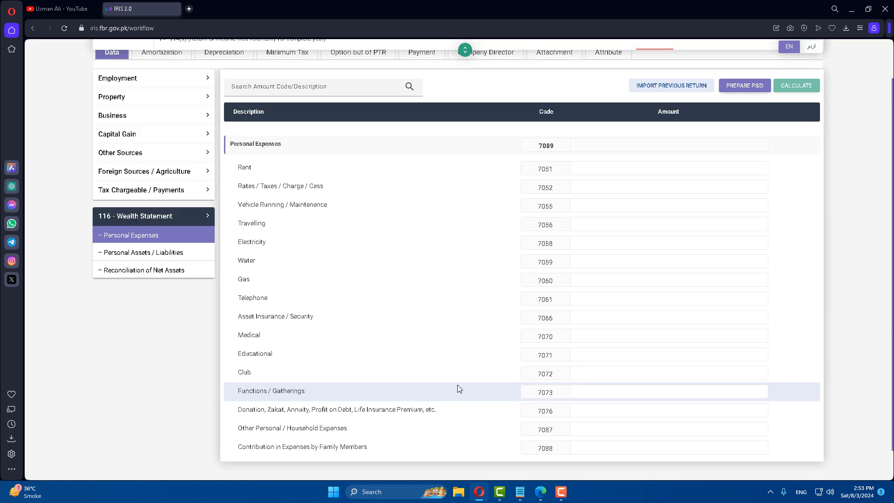
pyautogui.scroll(2, 458, 386)
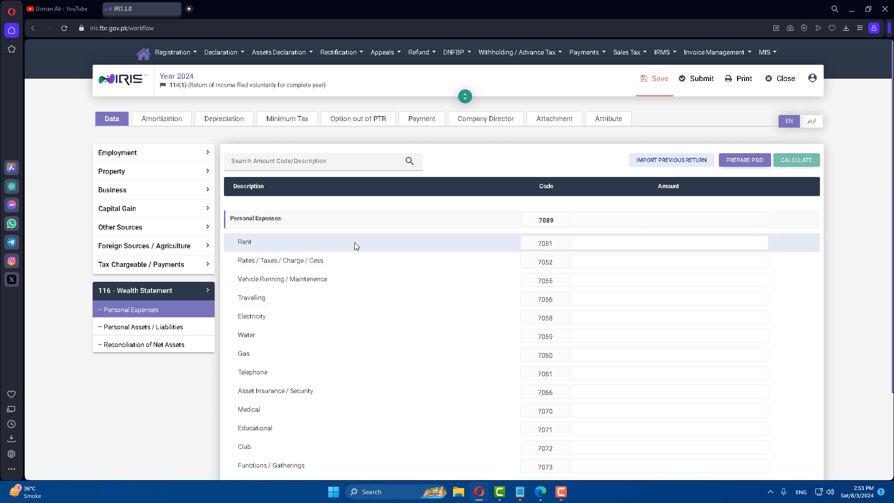
pyautogui.click(634, 239)
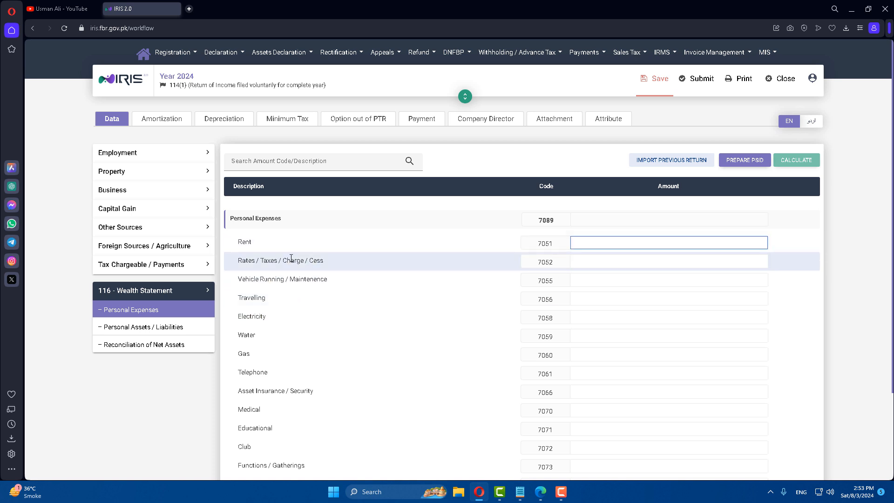
pyautogui.click(597, 280)
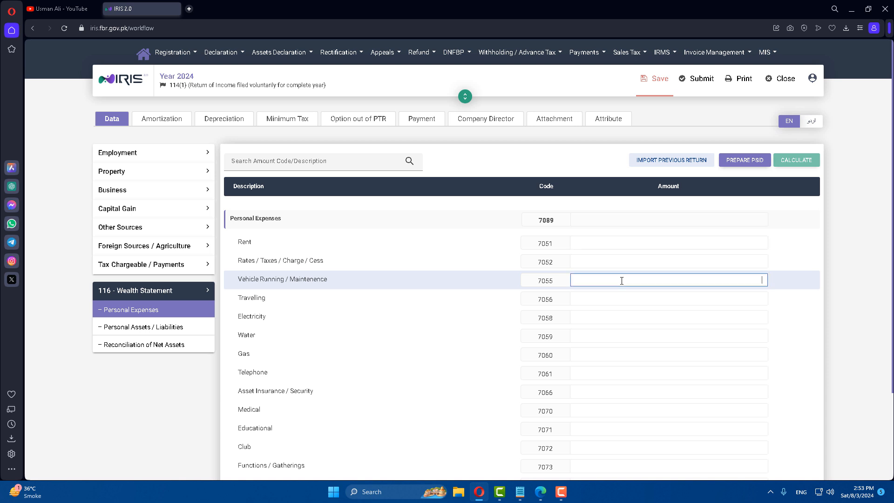
pyautogui.click(601, 299)
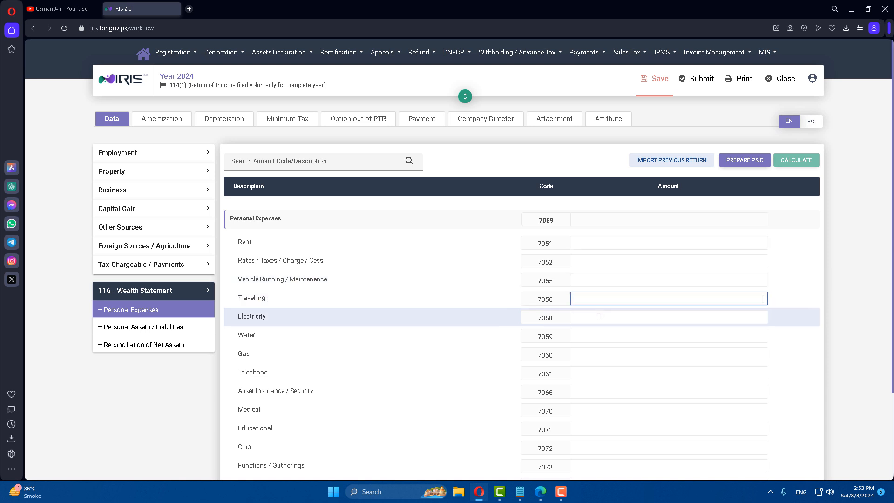
pyautogui.click(600, 318)
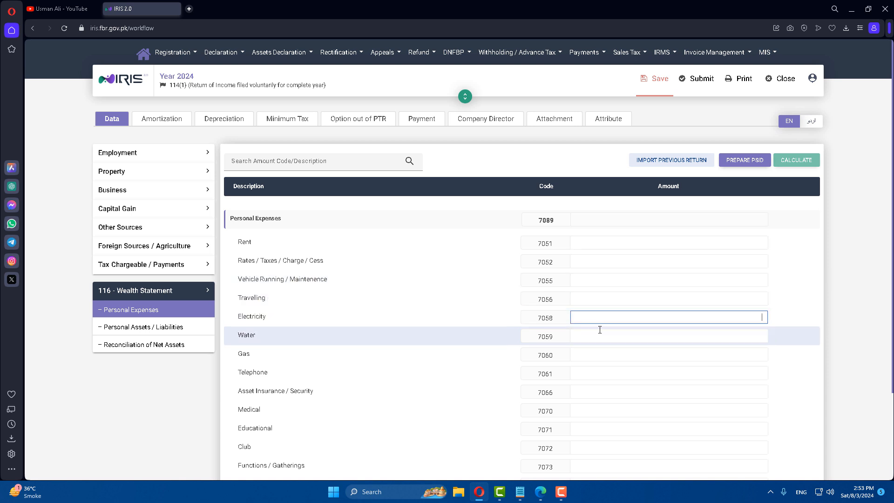
pyautogui.click(600, 333)
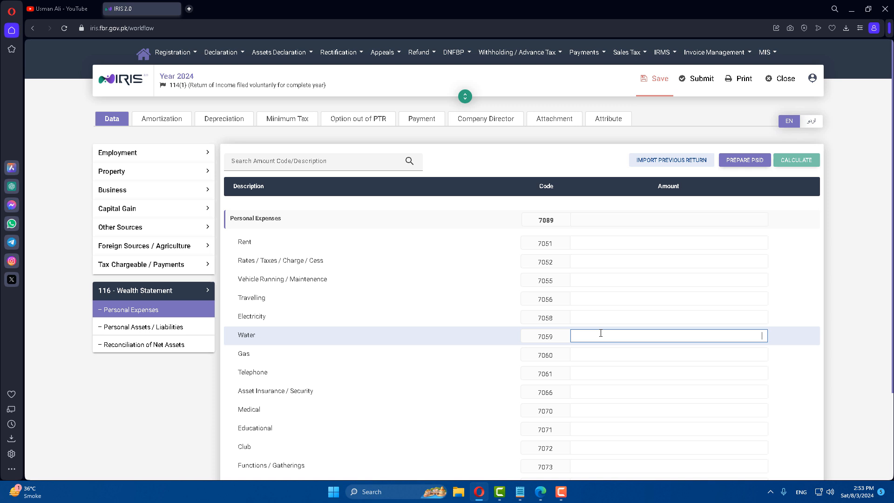
pyautogui.click(594, 356)
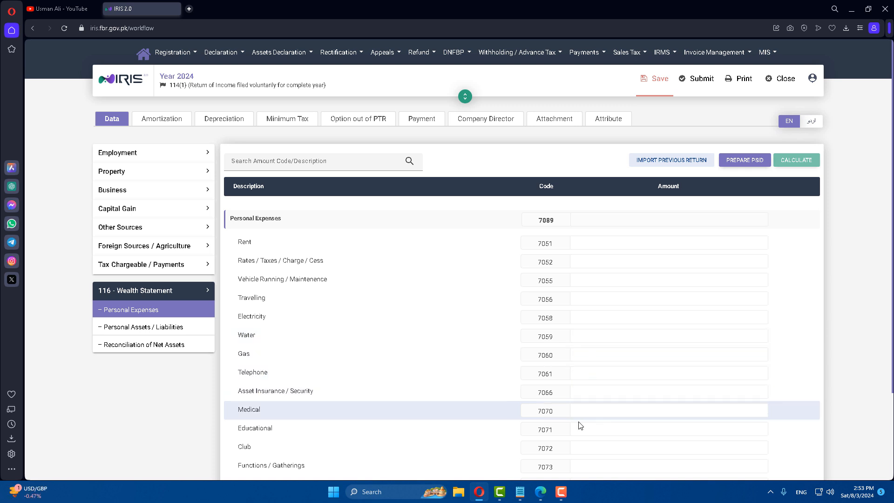
pyautogui.scroll(-2, 582, 419)
pyautogui.click(606, 335)
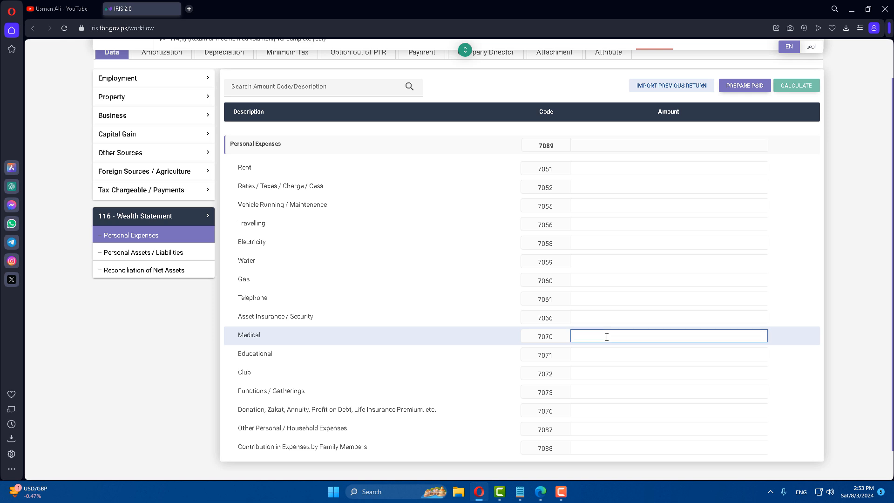
pyautogui.click(606, 357)
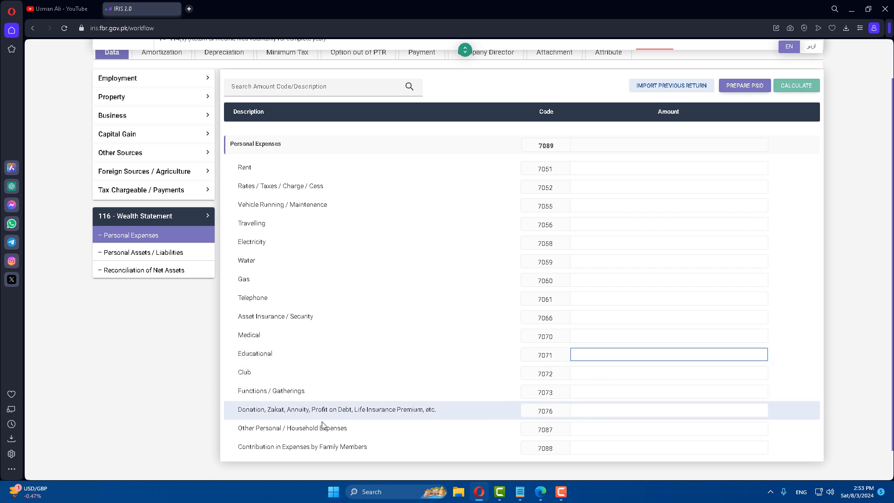
# - Enter 350,000 for Other Personal / Household Expenses (code 7087) and calculate the return
pyautogui.click(614, 428)
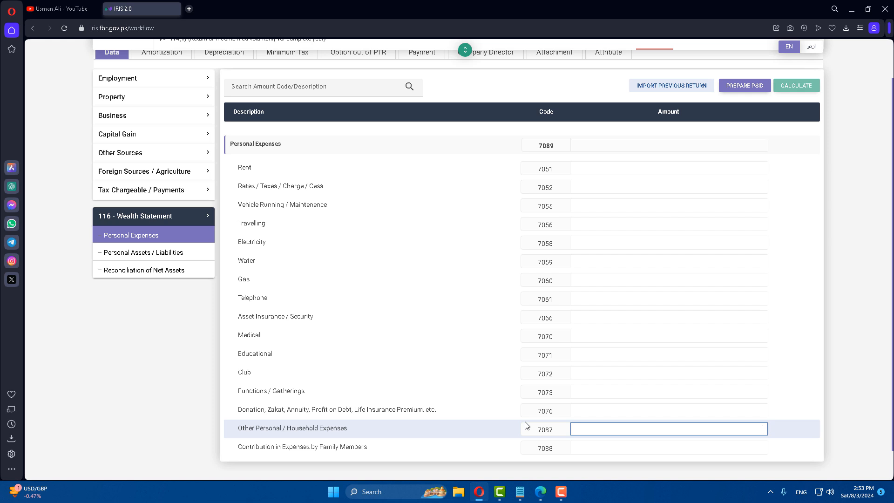
pyautogui.write('3500')
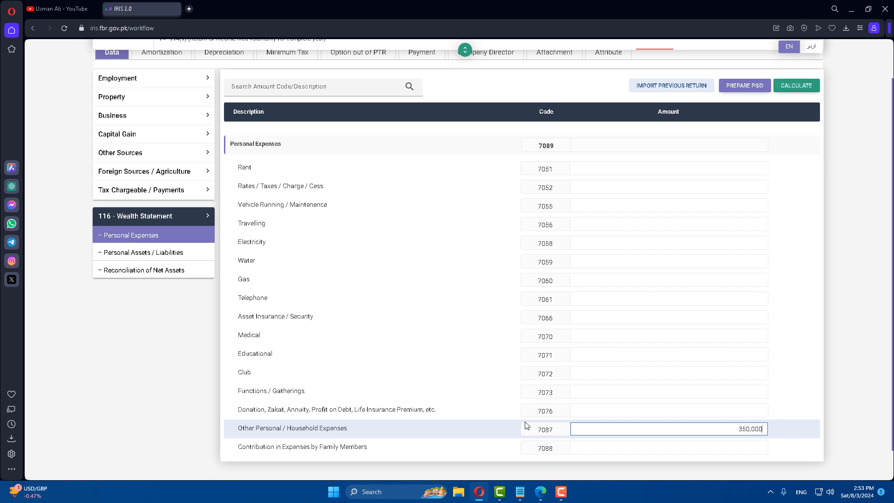
pyautogui.click(797, 87)
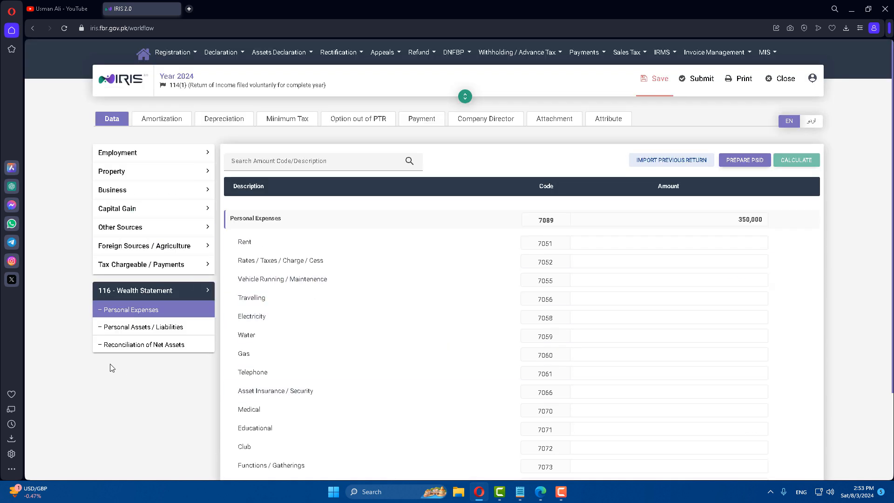
# - Check the outflows and the Unreconciled Amount (code 703000) in Reconciliation of Net Assets
pyautogui.click(147, 350)
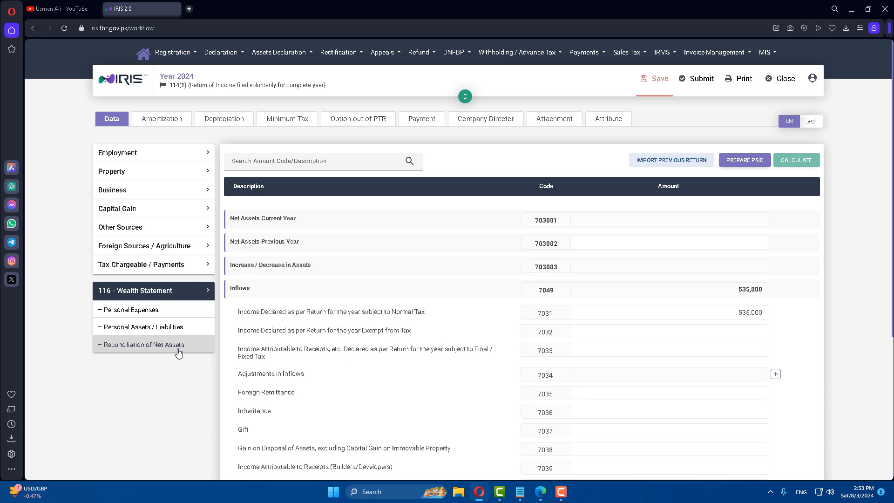
pyautogui.scroll(-5, 540, 342)
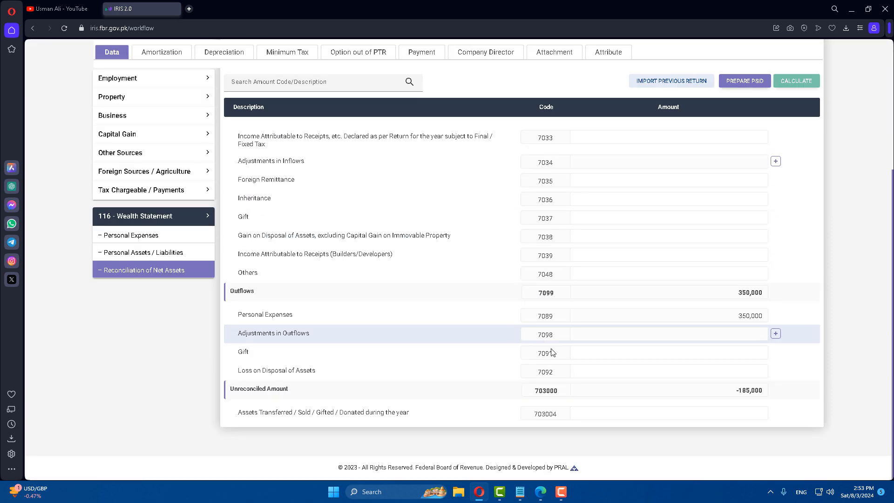
pyautogui.moveTo(741, 392)
pyautogui.mouseDown()
pyautogui.moveTo(764, 393)
pyautogui.moveTo(738, 395)
pyautogui.mouseUp()
pyautogui.click(760, 393)
pyautogui.click(740, 396)
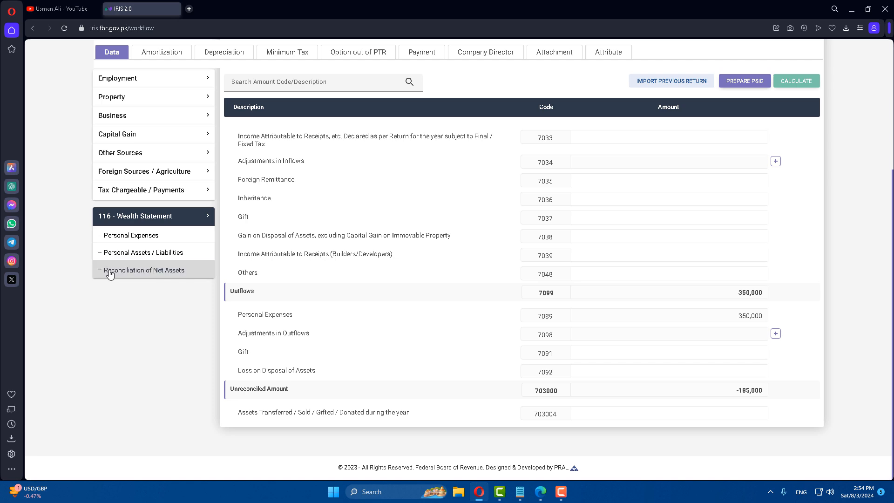
# - Enter 185,000 as Cash (Non-Business), code 7012, in Personal Assets / Liabilities and calculate the return
pyautogui.click(135, 253)
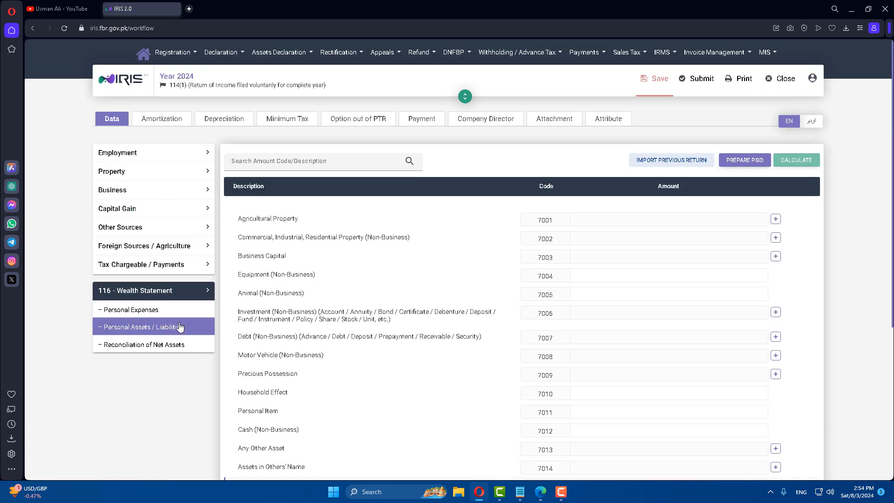
pyautogui.scroll(-5, 778, 360)
pyautogui.scroll(-1, 778, 360)
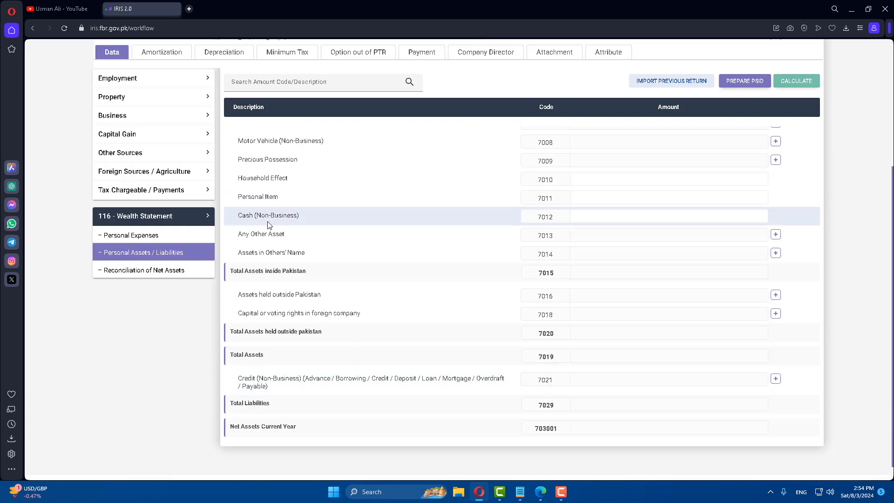
pyautogui.click(687, 222)
pyautogui.write('1')
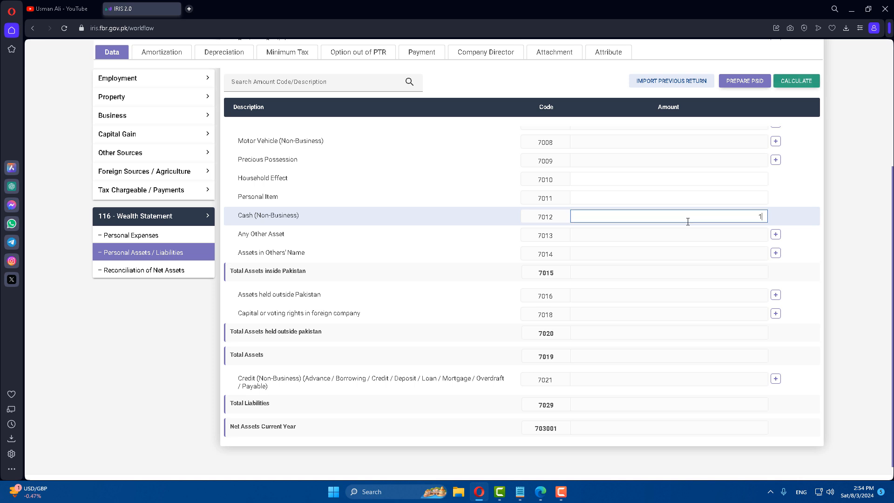
pyautogui.write('85,000')
pyautogui.click(796, 86)
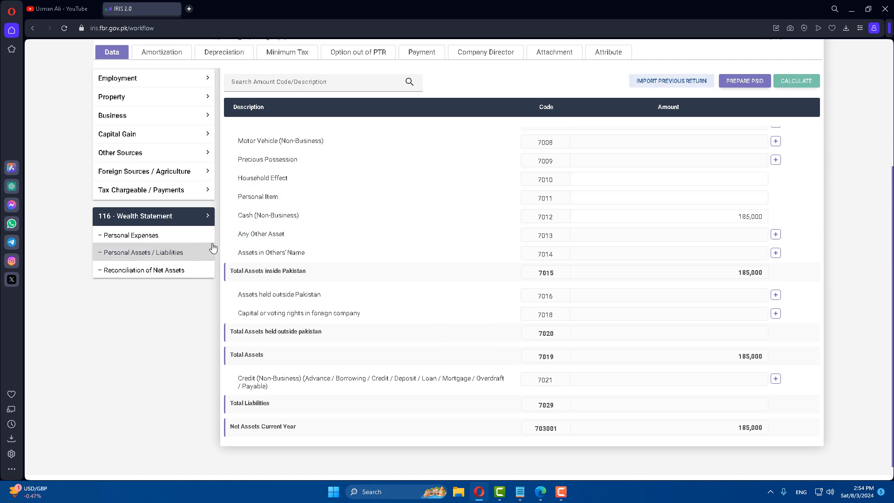
# - Recheck net assets, inflows, outflows and the Unreconciled Amount in Reconciliation of Net Assets, and reopen Personal Assets / Liabilities
pyautogui.click(116, 274)
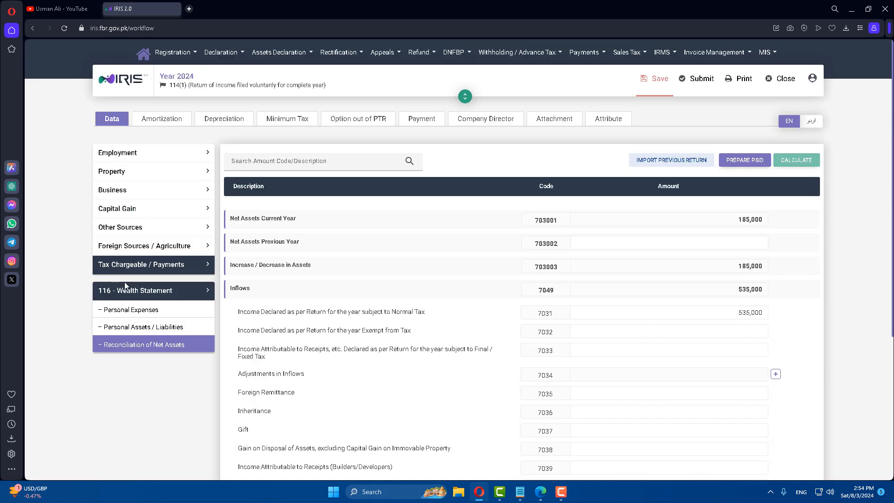
pyautogui.scroll(-10, 466, 326)
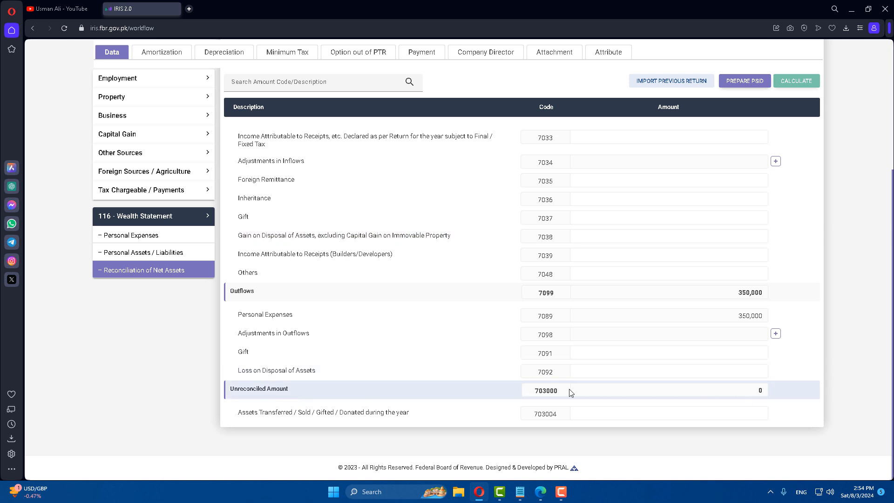
pyautogui.scroll(2, 279, 385)
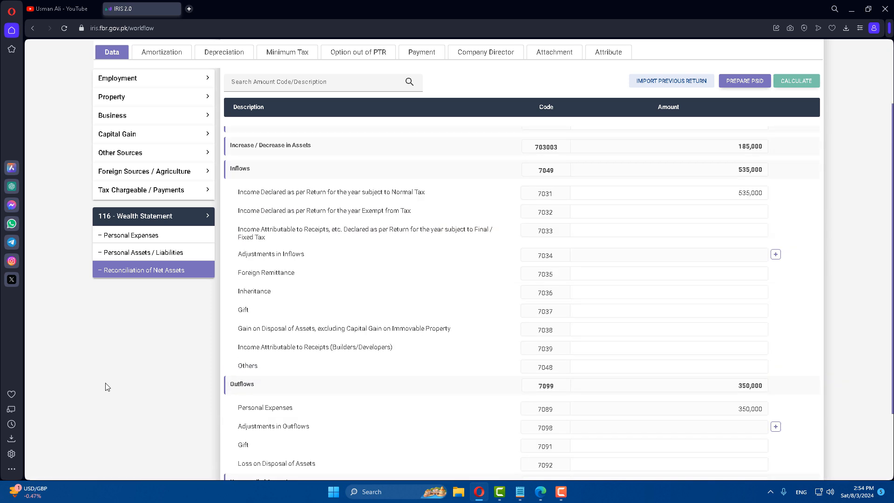
pyautogui.click(136, 253)
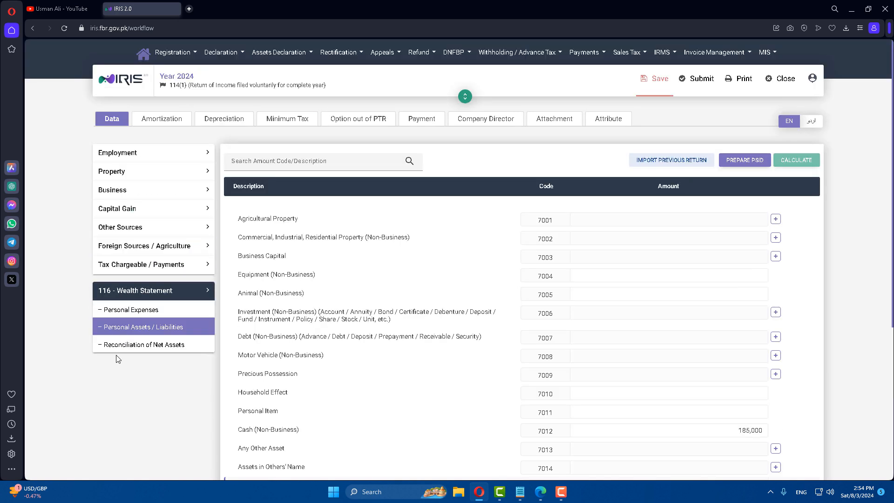
# - Enter 700,000 for Stocks / Stores / Spares (code 3315) in the Business Assets / Equity / Liabilities section
pyautogui.click(128, 191)
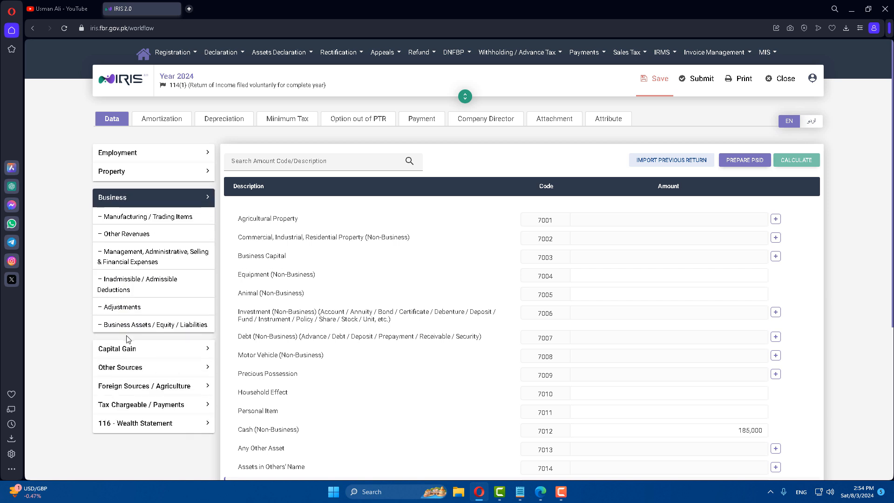
pyautogui.click(163, 330)
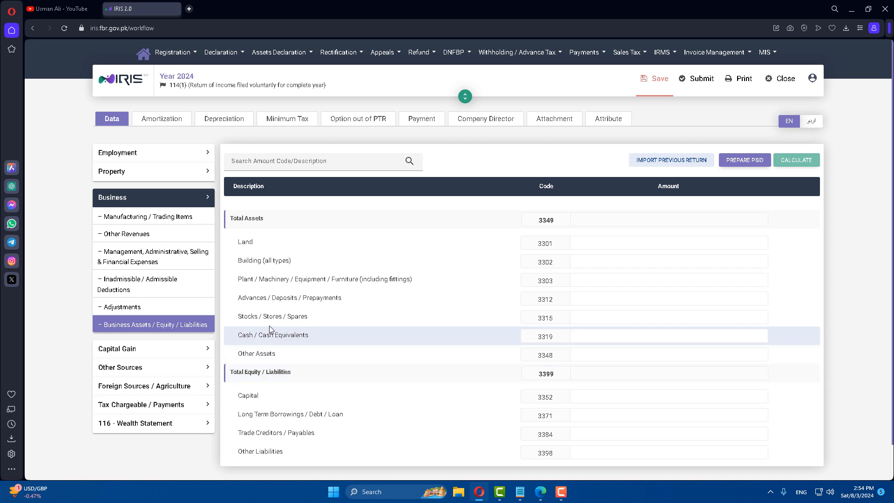
pyautogui.click(609, 321)
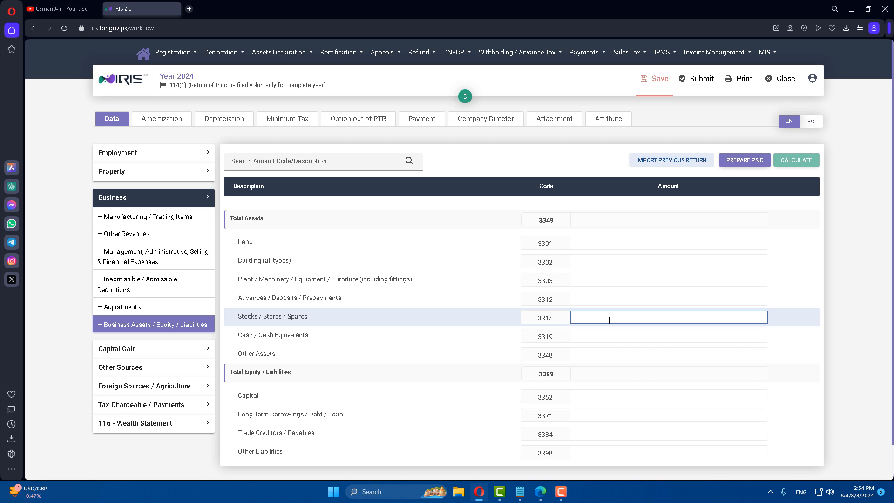
pyautogui.write('700,000')
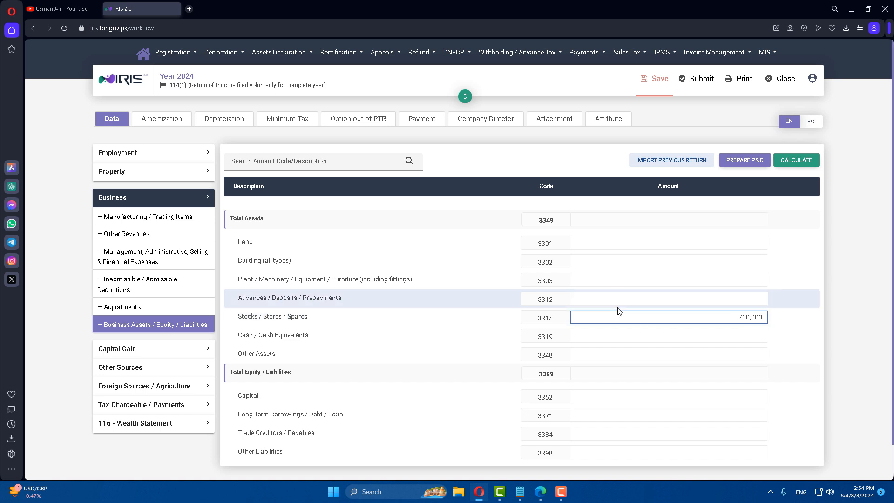
# - Enter 700,000 as Capital (code 3352) under Total Equity / Liabilities and calculate the return
pyautogui.click(656, 399)
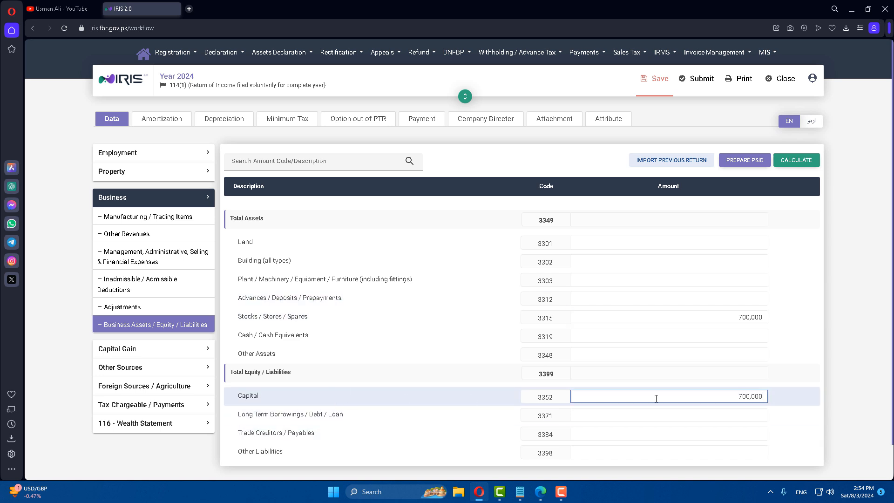
pyautogui.click(784, 161)
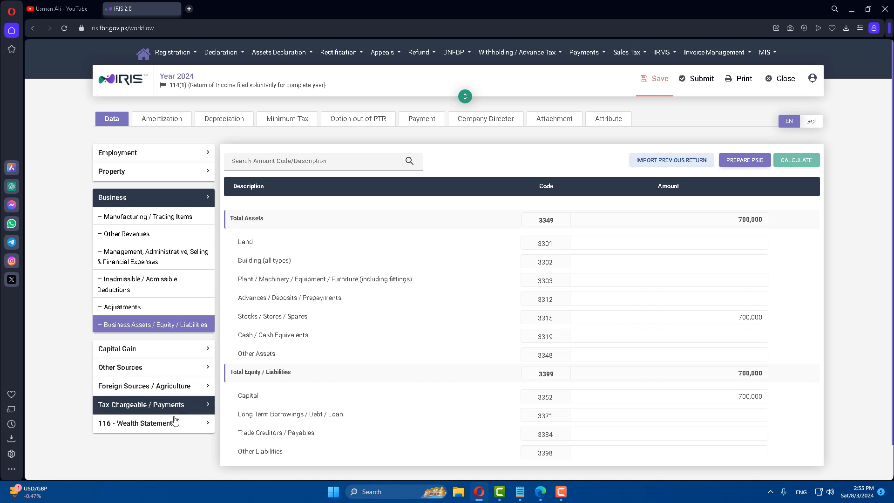
# - Add a Motor Vehicle (Non-Business) entry, code 7008, in Personal Assets / Liabilities with its registration number and the contents "moter car"
pyautogui.click(127, 425)
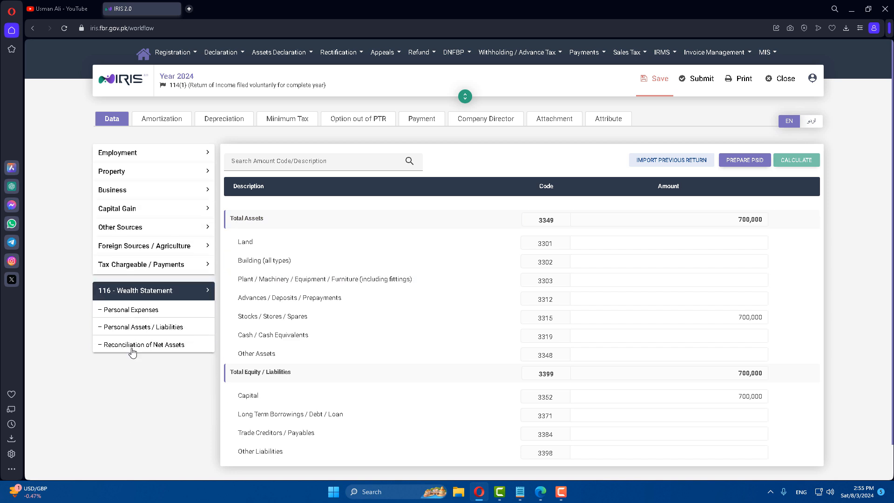
pyautogui.click(133, 328)
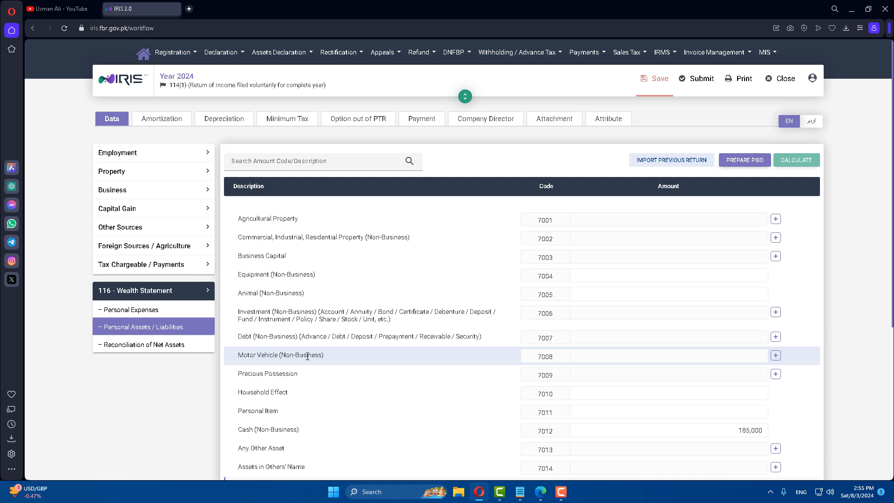
pyautogui.click(775, 355)
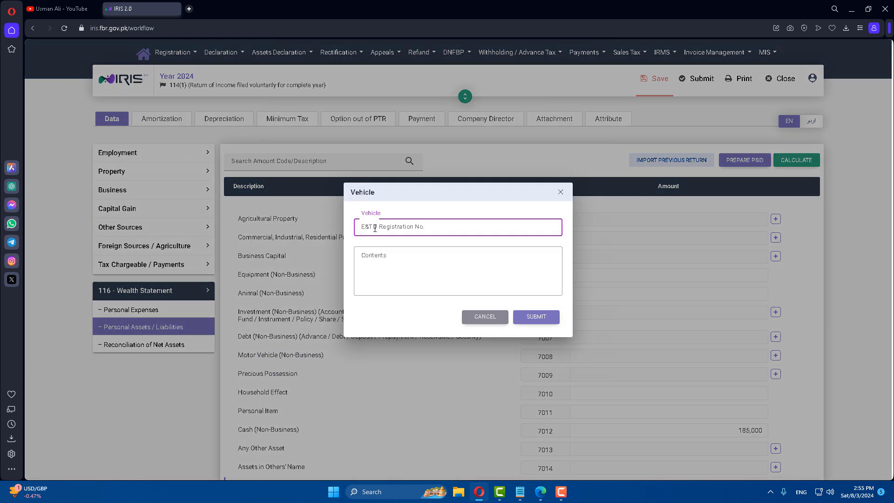
pyautogui.write('abc-14-2222')
pyautogui.click(395, 268)
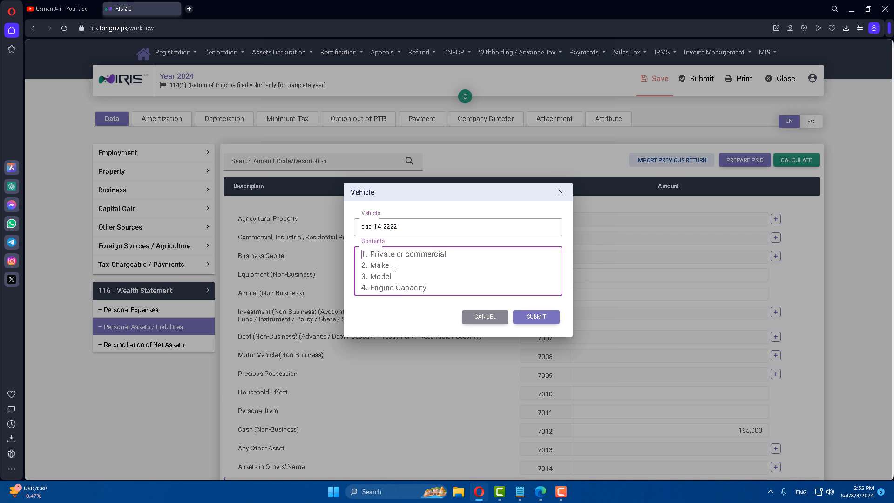
pyautogui.write('moter car')
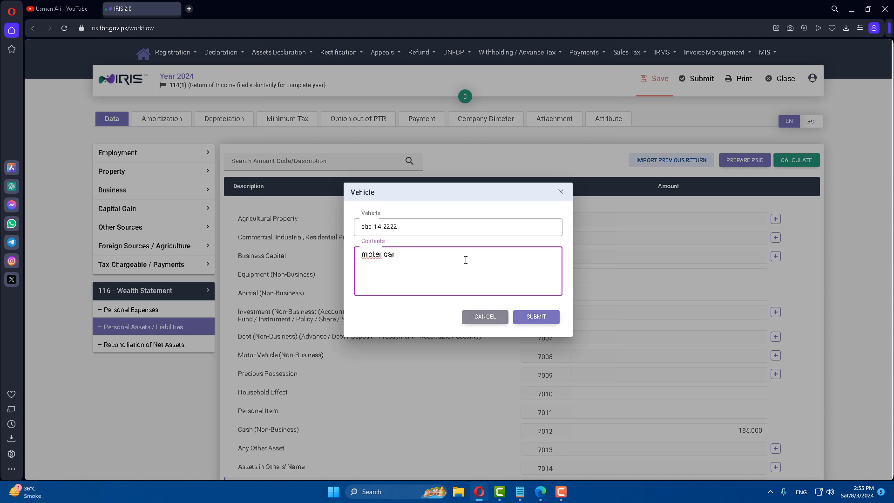
pyautogui.click(550, 318)
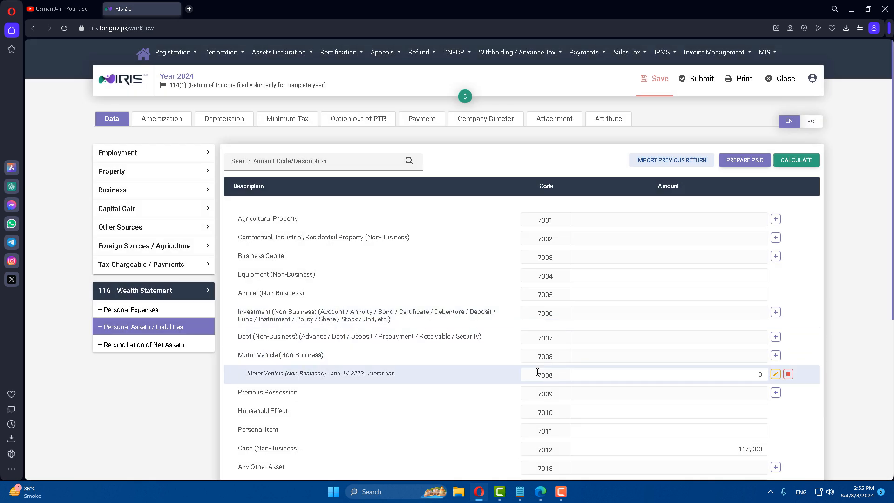
# - Set the amount of the new motor vehicle entry to 700,000 and calculate the return
pyautogui.click(765, 376)
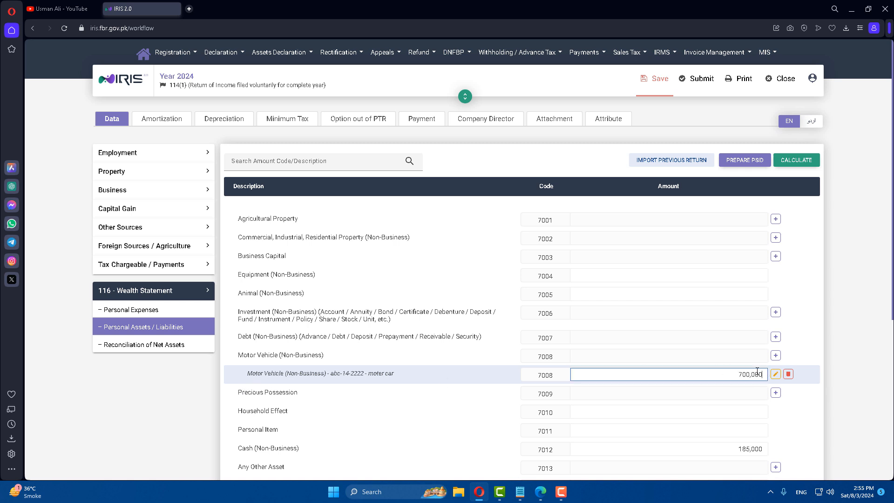
pyautogui.click(796, 159)
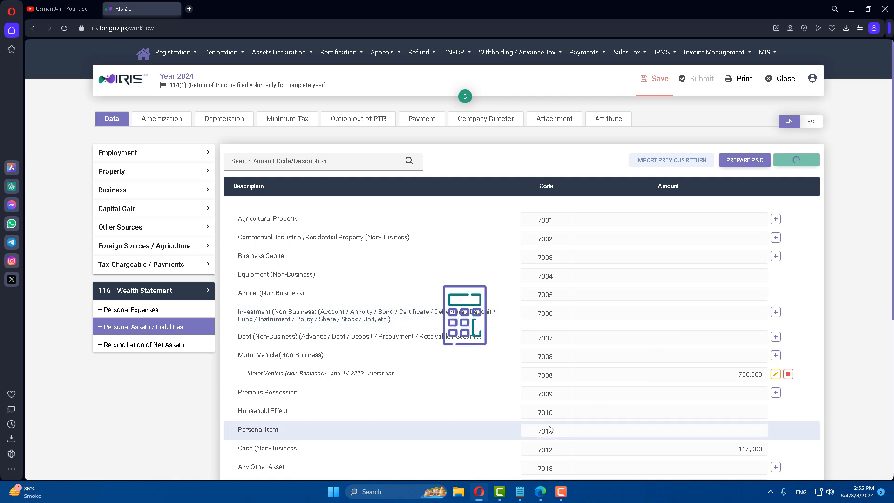
pyautogui.scroll(-3, 296, 421)
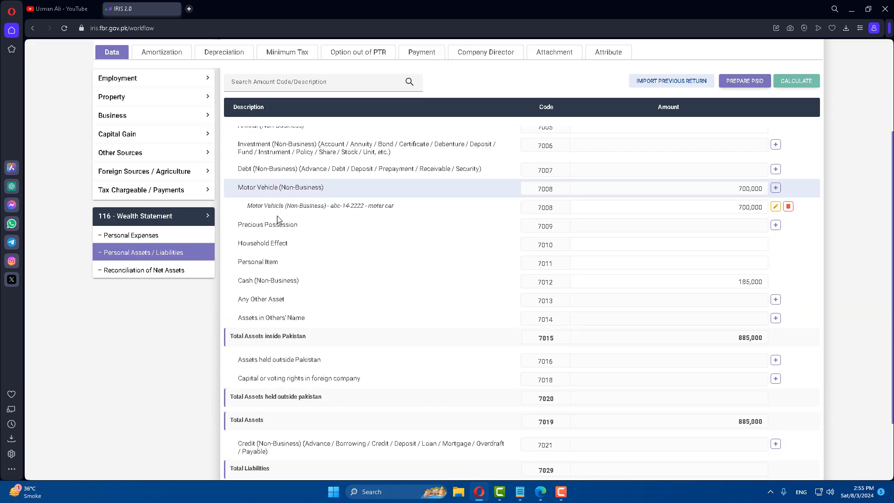
pyautogui.scroll(2, 289, 280)
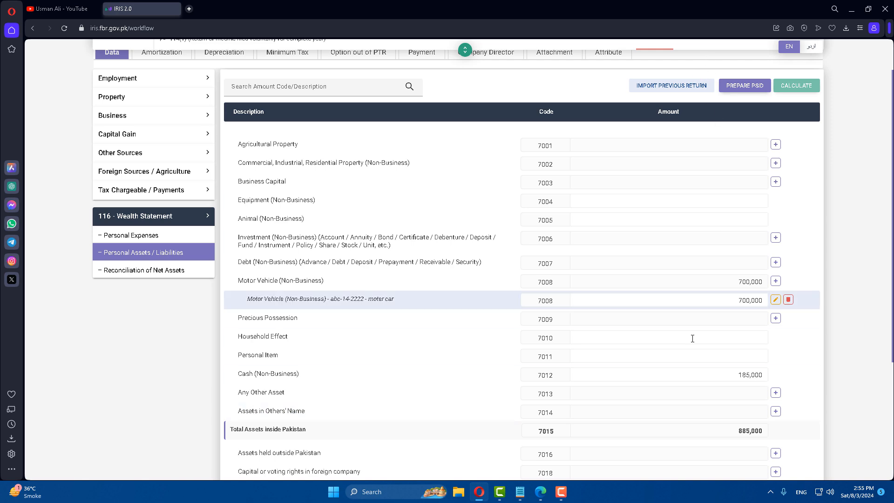
# - Copy the Unreconciled Amount of 700,000 into Net Assets Previous Year (code 703002) in Reconciliation of Net Assets and calculate the return
pyautogui.click(199, 272)
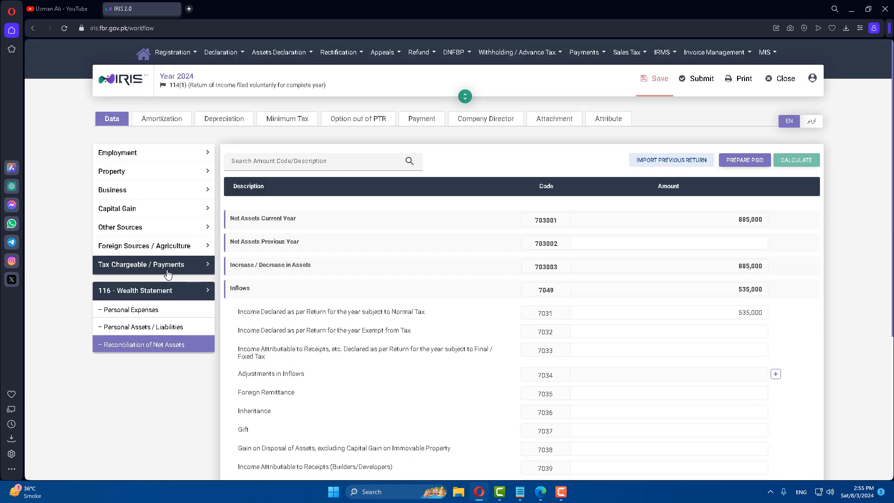
pyautogui.scroll(-5, 754, 321)
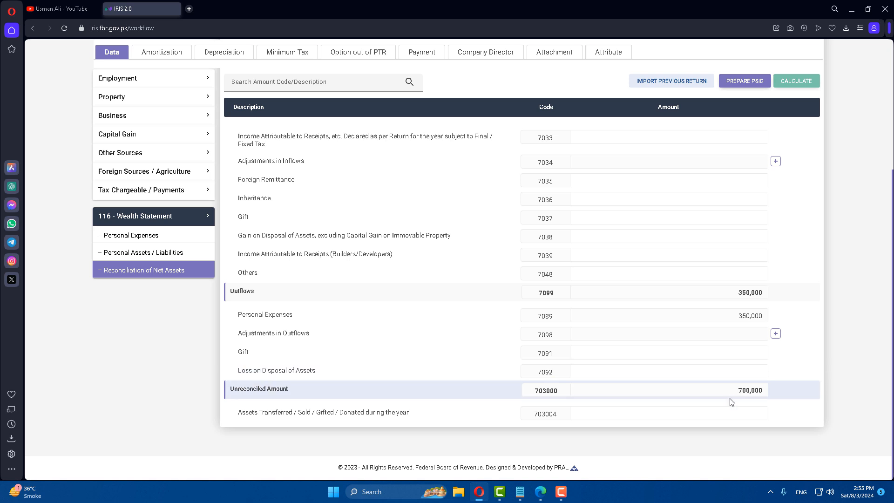
pyautogui.moveTo(739, 396); pyautogui.dragTo(762, 393)
pyautogui.hotkey('ctrl', 'c')
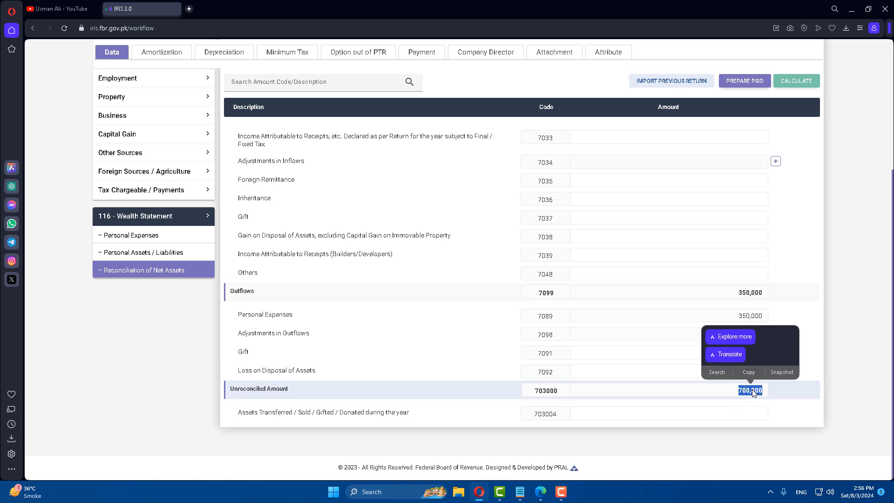
pyautogui.click(747, 391)
pyautogui.scroll(5, 745, 373)
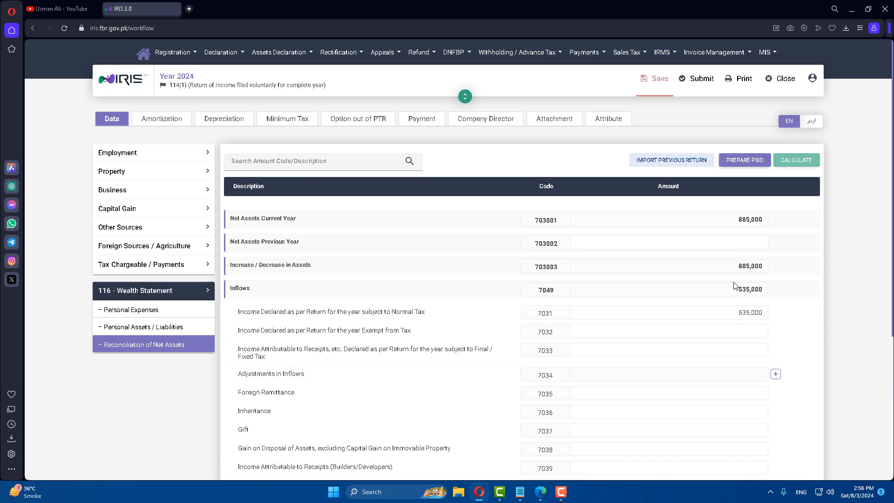
pyautogui.click(735, 242)
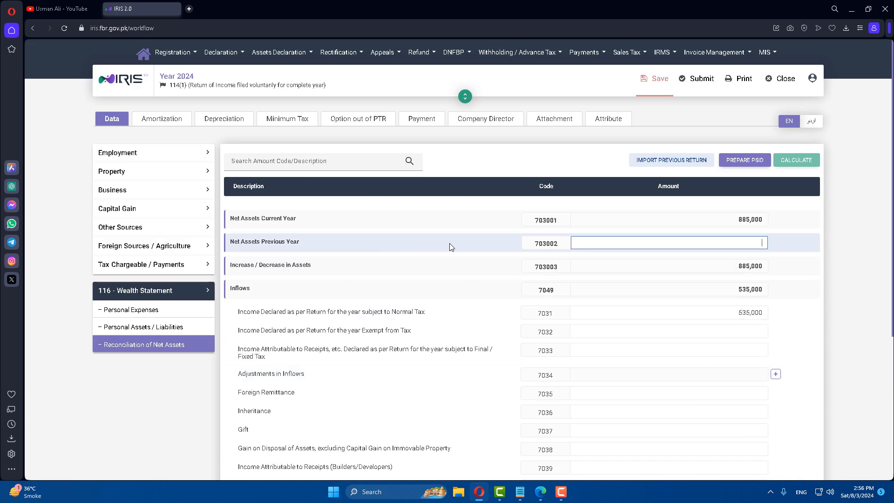
pyautogui.hotkey('ctrl', 'v')
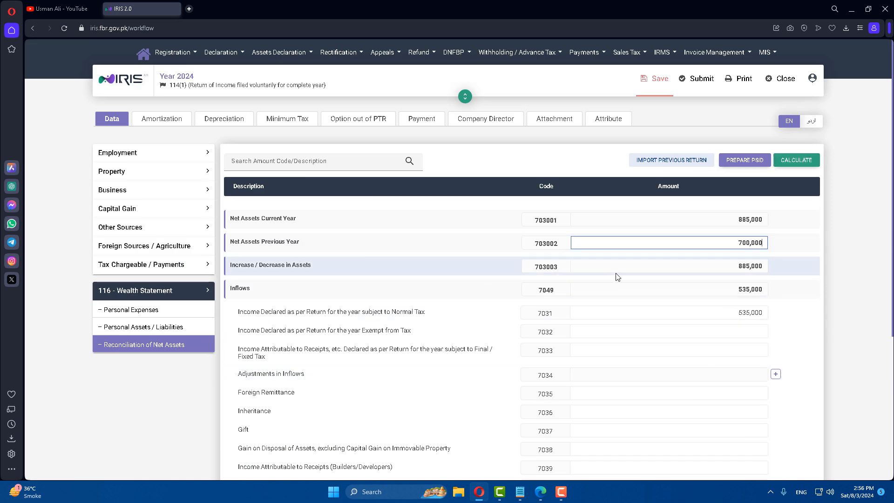
pyautogui.click(806, 163)
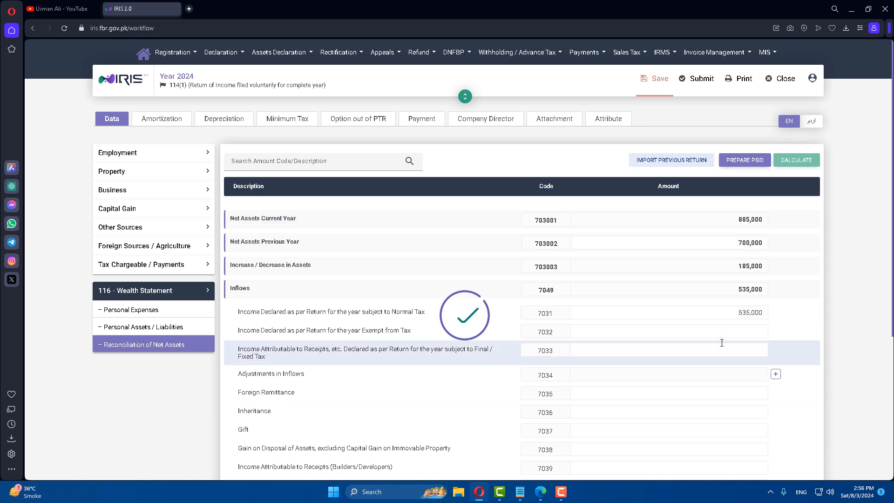
# - Recheck the Unreconciled Amount (code 703000), and save and close the return
pyautogui.scroll(-5, 721, 343)
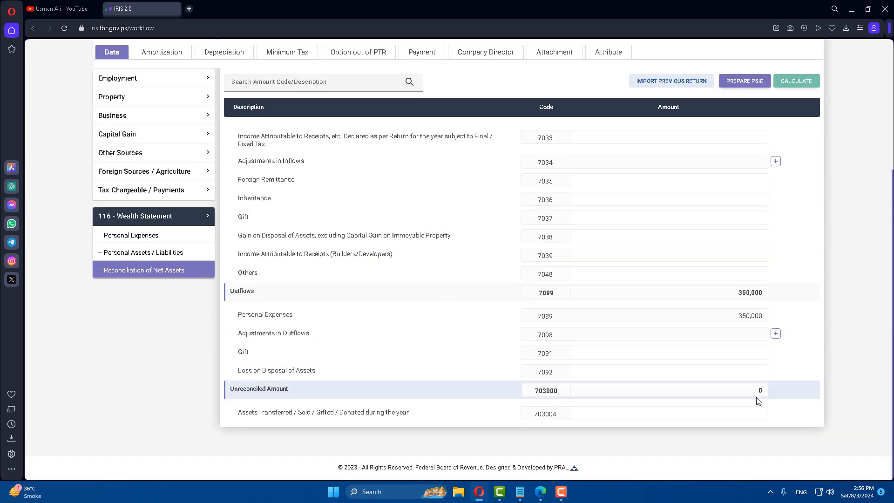
pyautogui.scroll(5, 167, 321)
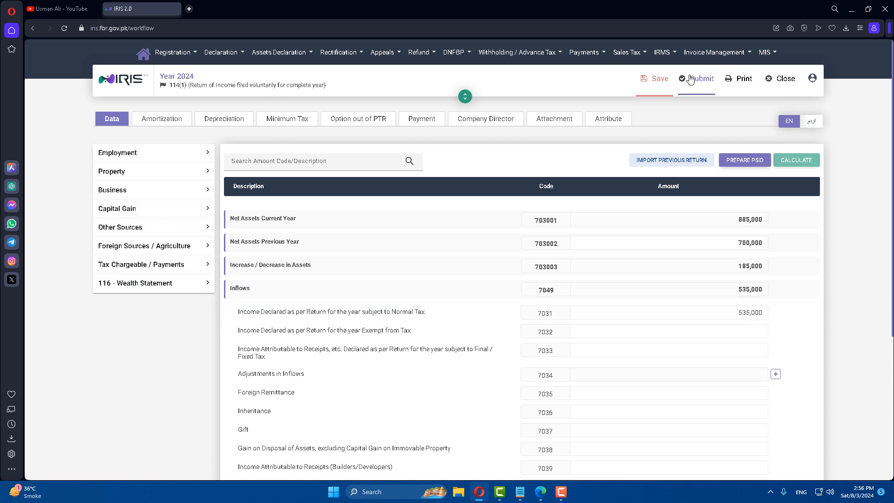
pyautogui.click(656, 78)
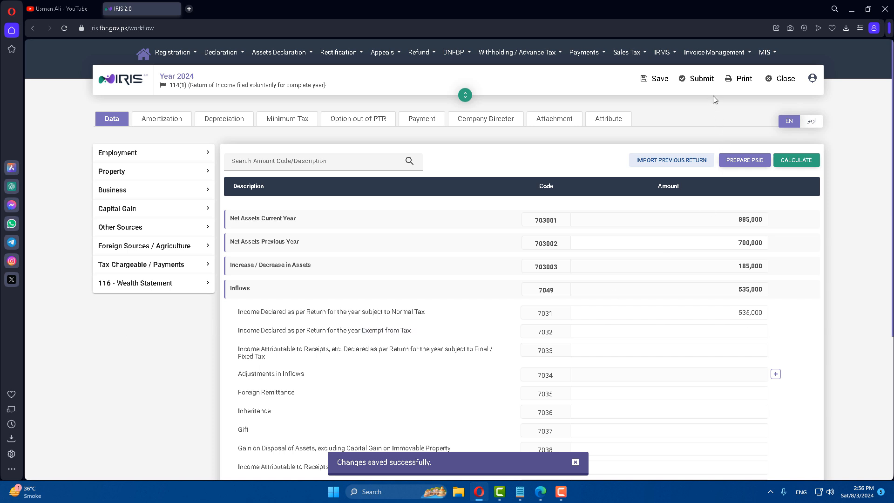
pyautogui.click(785, 79)
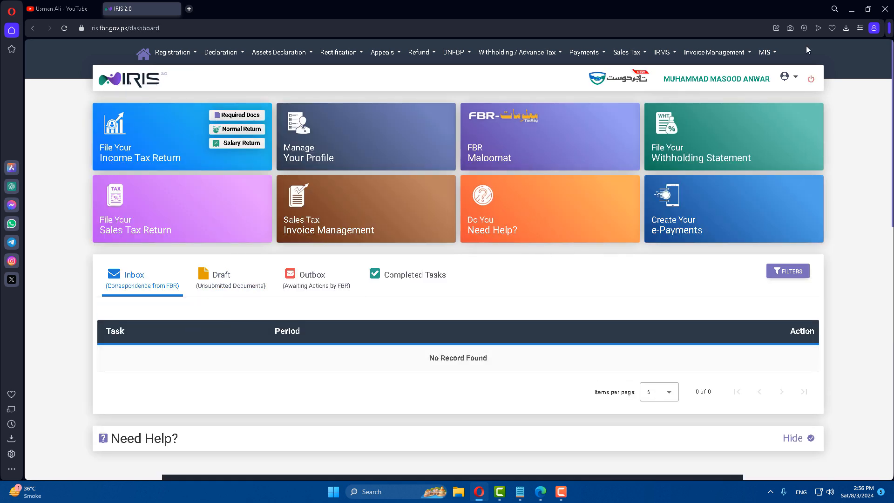
# - Enter and confirm a new PIN for the account, and cancel the PIN change
pyautogui.click(799, 81)
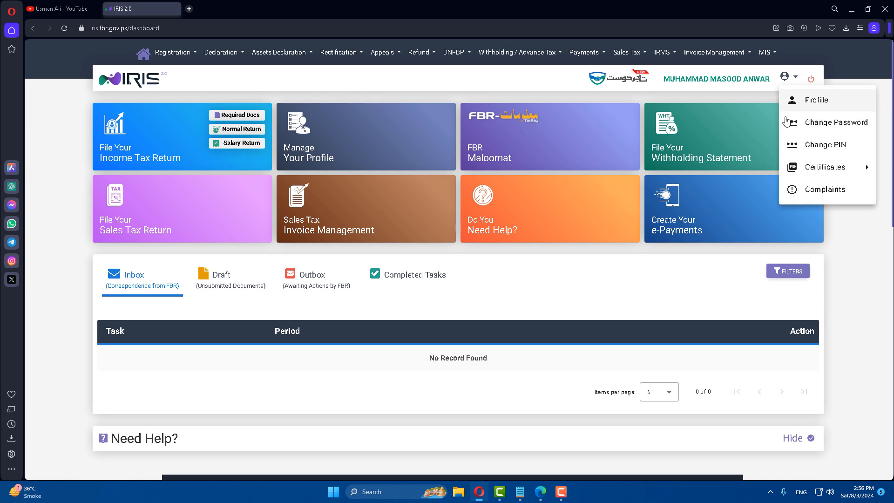
pyautogui.click(831, 150)
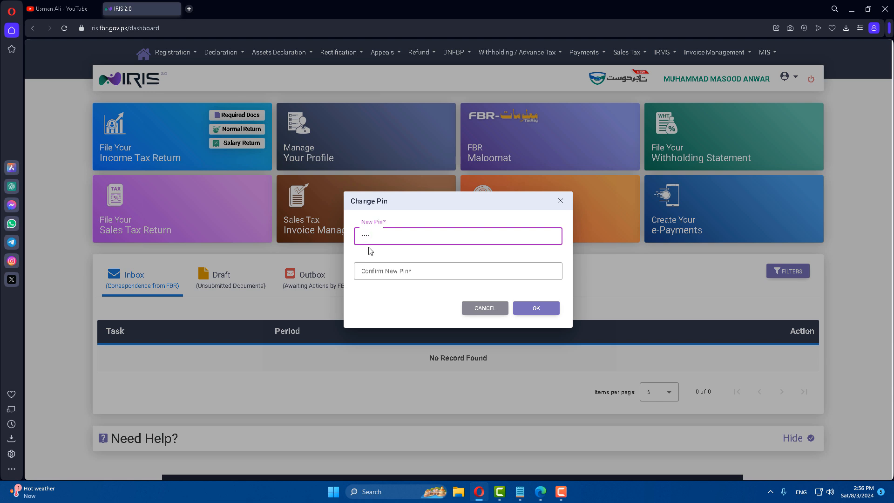
pyautogui.click(385, 271)
pyautogui.write('•••')
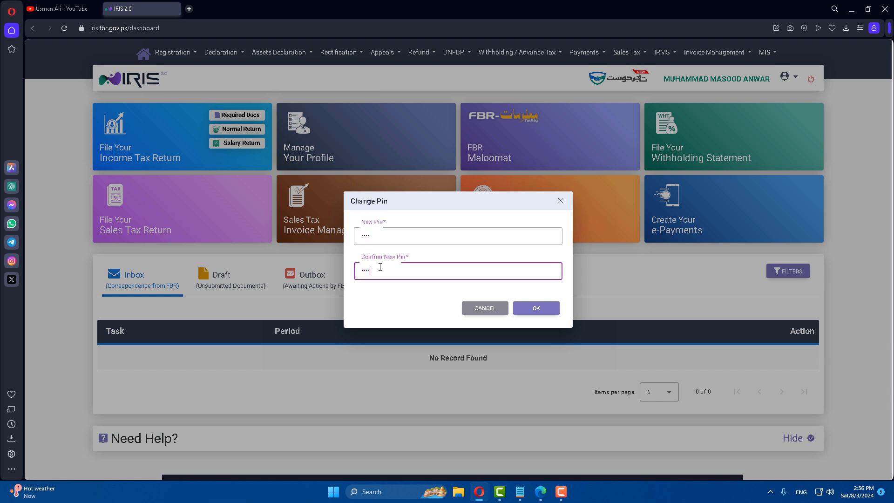
pyautogui.click(484, 308)
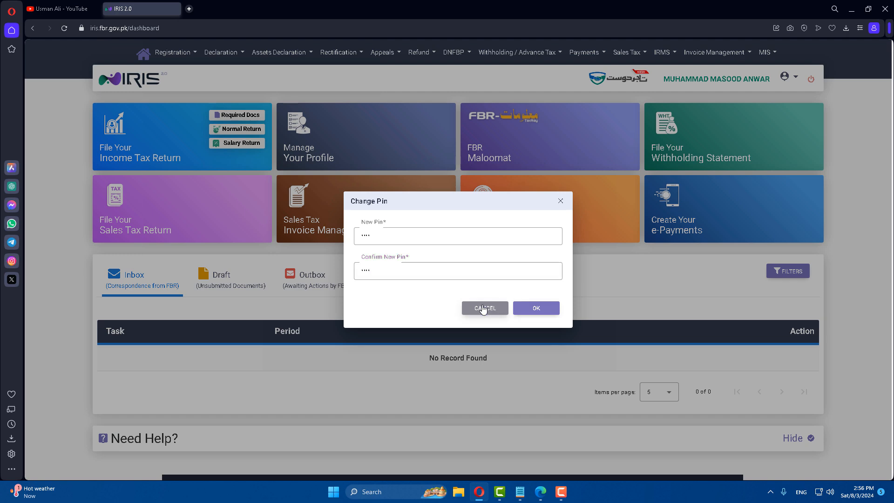
# - Reopen the drafted 114(1) return for tax year 2024 for editing and try to submit it
pyautogui.click(226, 284)
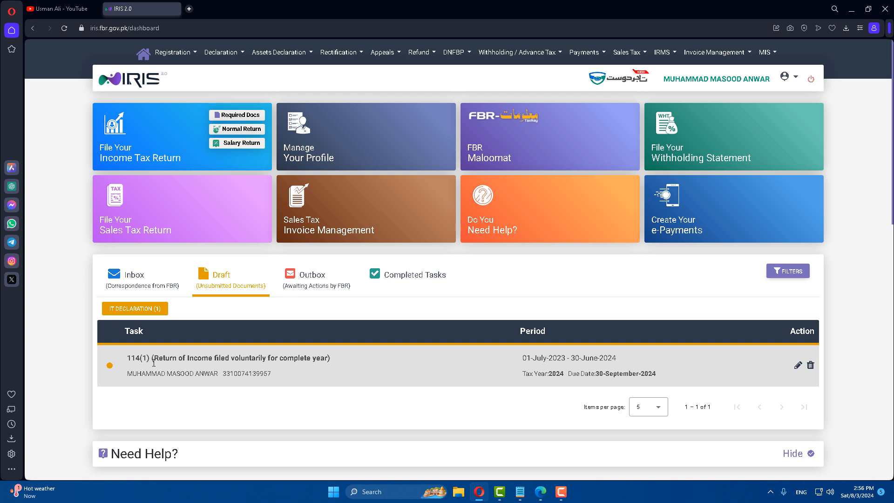
pyautogui.click(797, 365)
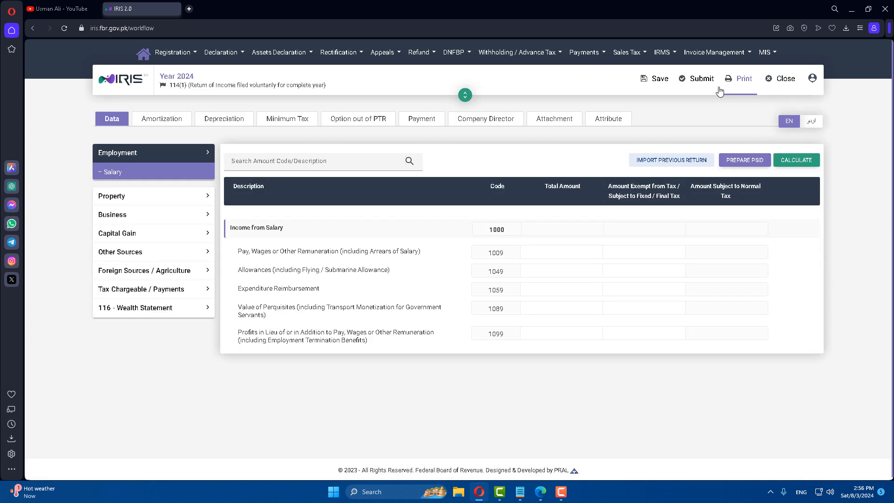
pyautogui.click(693, 81)
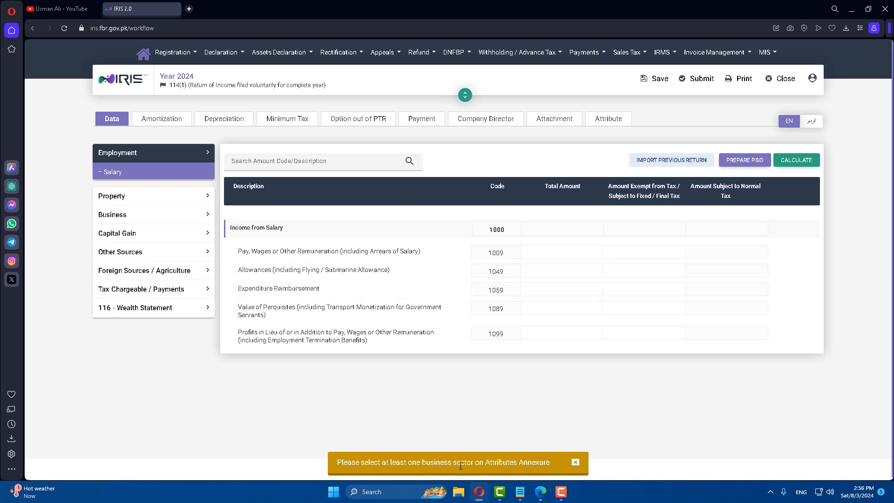
pyautogui.click(575, 463)
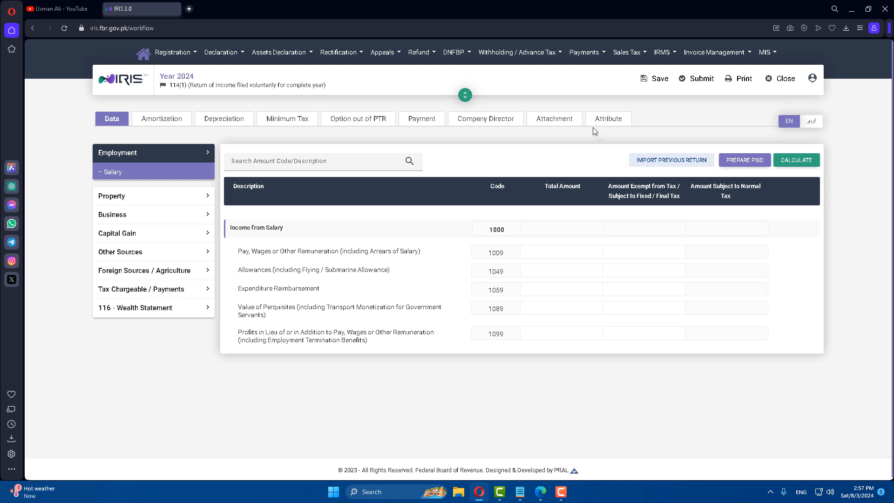
# - Set the Business Sector-1 attribute of the 2024 return to Retailer - Shoes
pyautogui.click(608, 120)
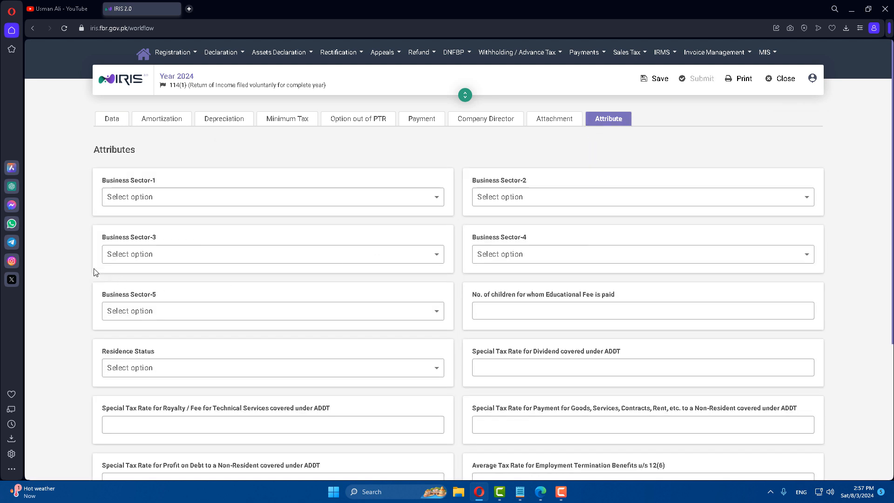
pyautogui.click(150, 203)
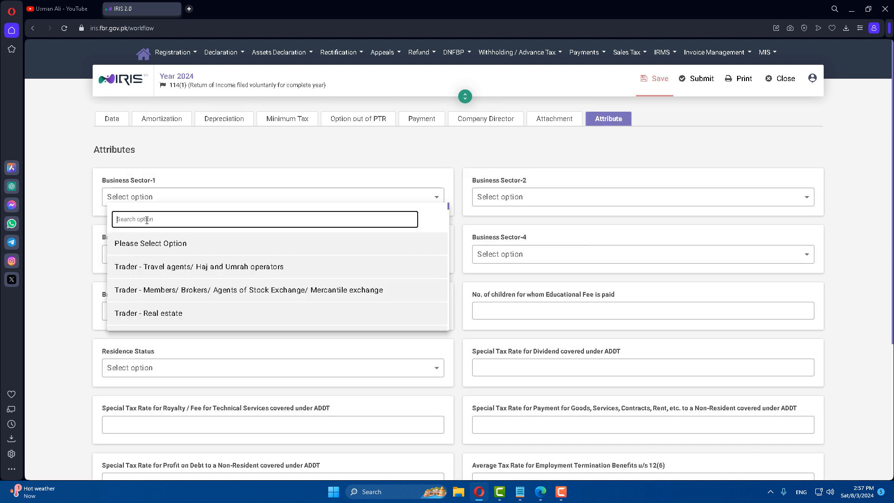
pyautogui.write('ret')
pyautogui.scroll(-5, 205, 279)
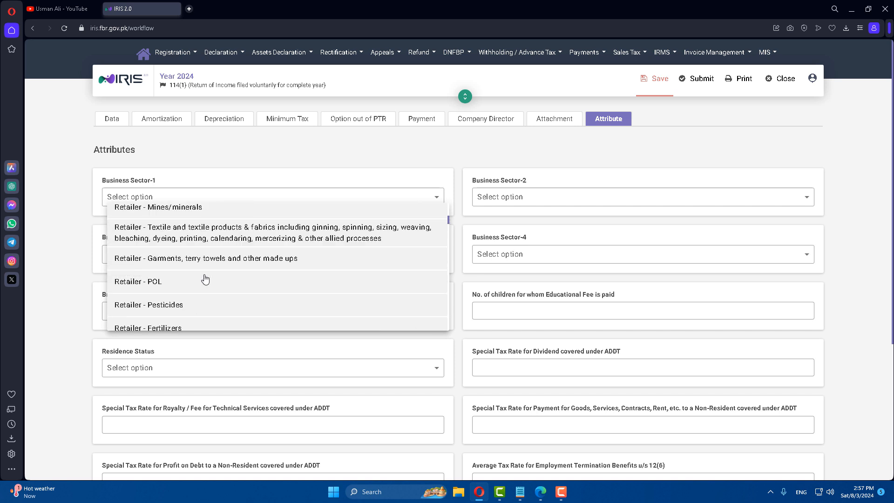
pyautogui.scroll(-10, 205, 278)
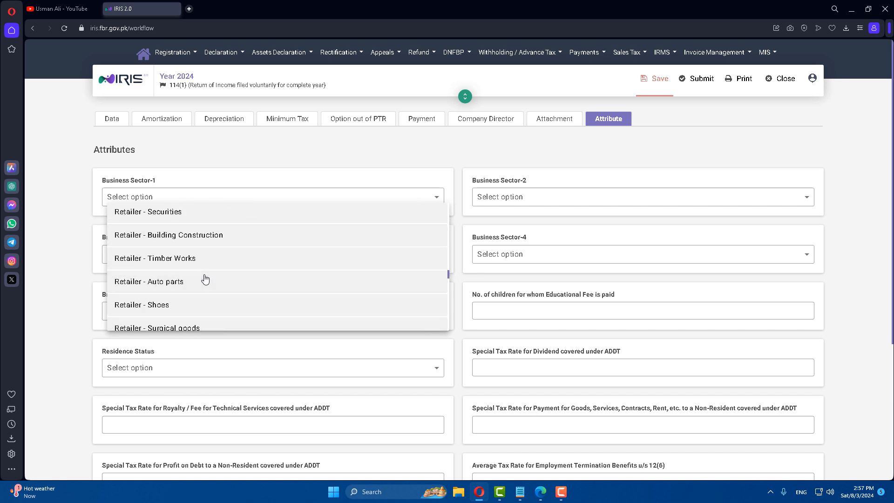
pyautogui.click(251, 260)
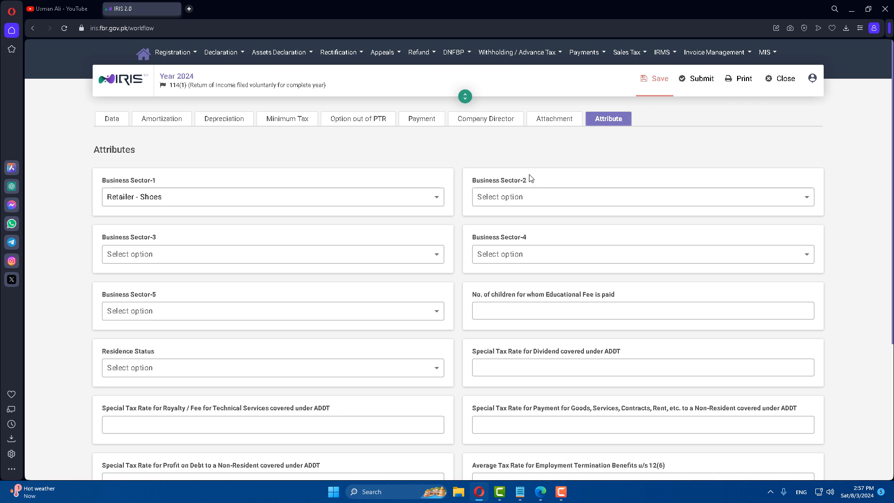
# - Save the changed attributes of the 2024 return and close it
pyautogui.click(786, 79)
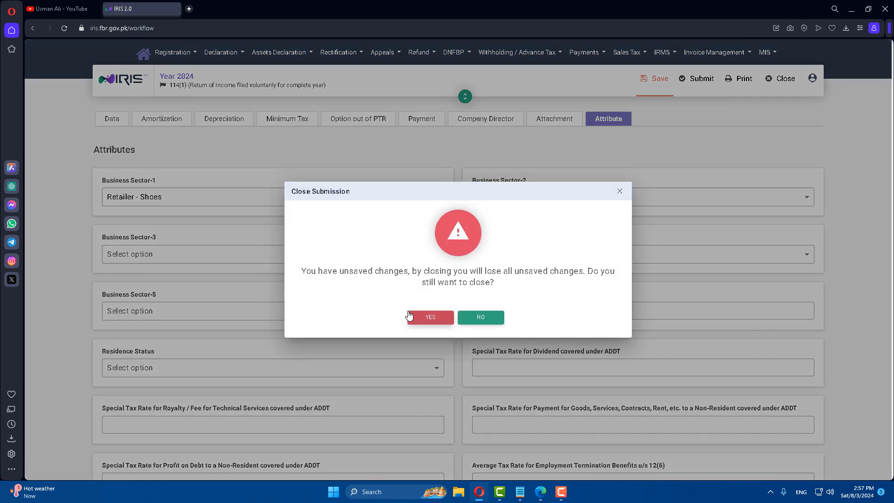
pyautogui.click(485, 320)
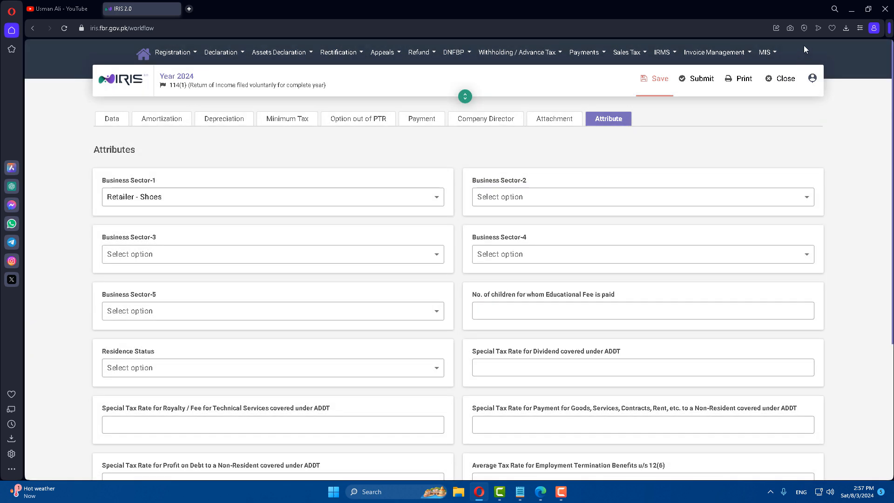
pyautogui.click(656, 79)
pyautogui.click(784, 80)
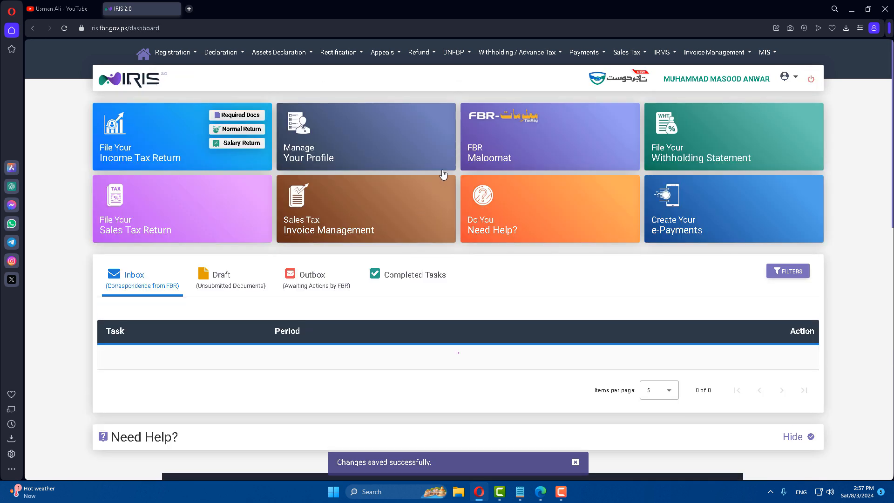
# - Reopen the saved income tax declaration from the unsubmitted documents and close it without changes
pyautogui.click(230, 280)
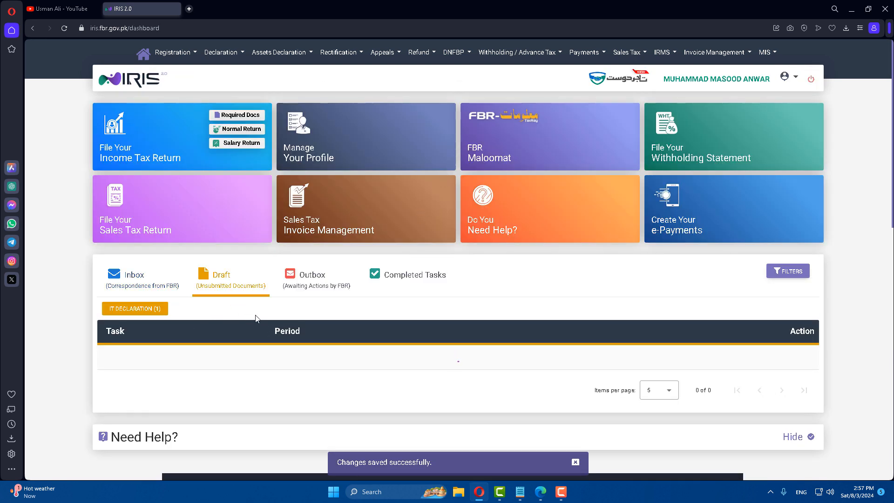
pyautogui.click(799, 366)
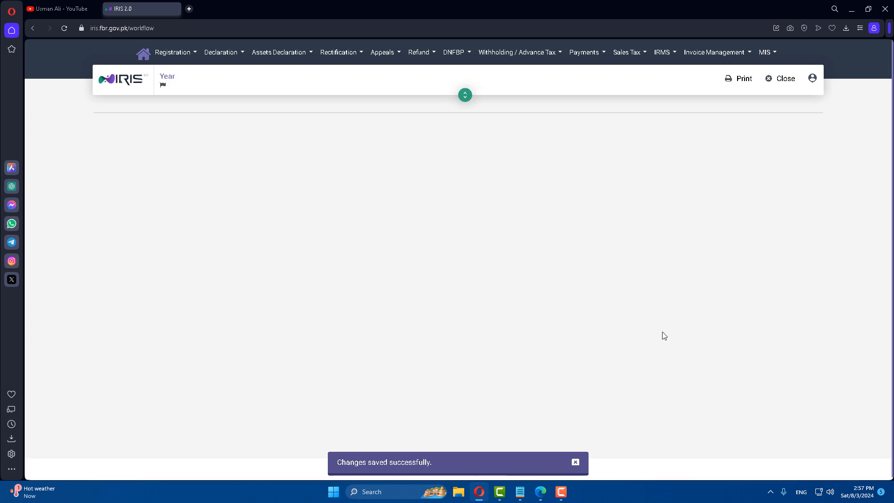
pyautogui.click(783, 79)
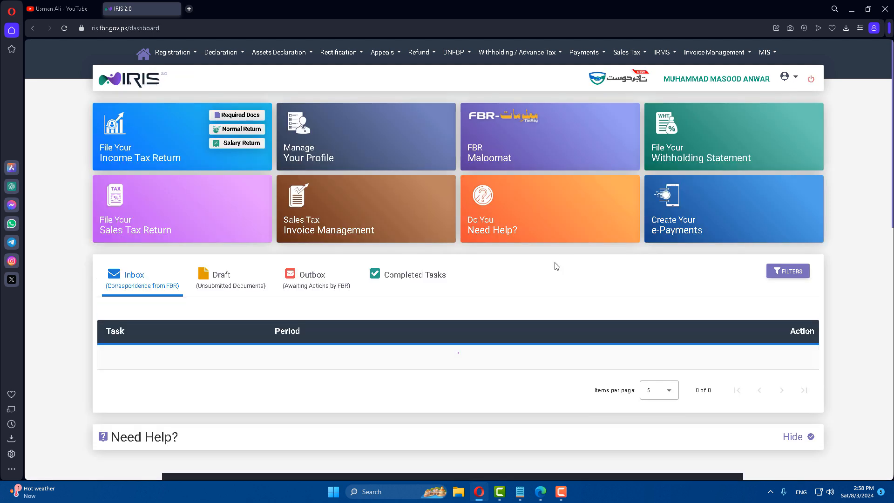
# - Check the Outbox, Completed Tasks and Inbox on the dashboard, and switch to the YouTube channel's videos page
pyautogui.click(326, 286)
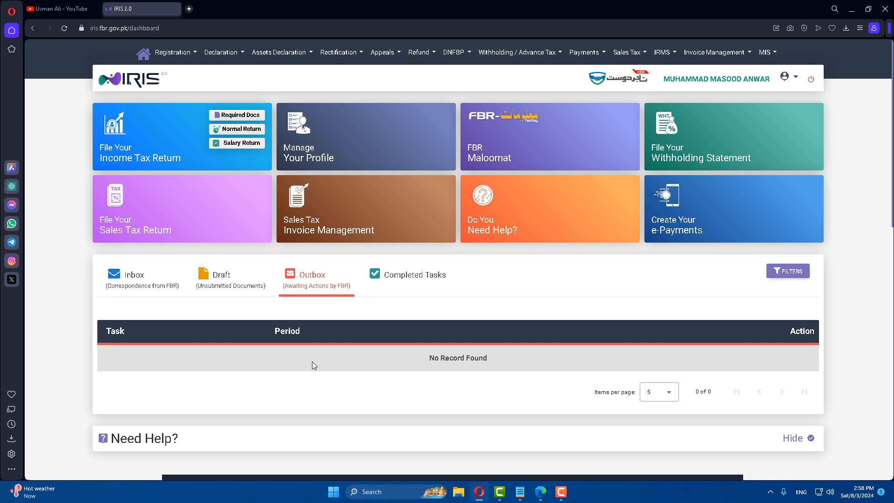
pyautogui.click(409, 279)
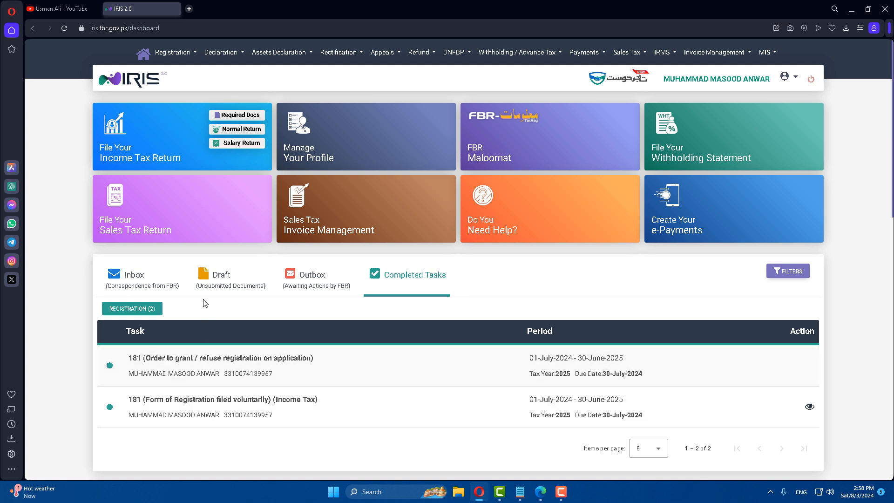
pyautogui.click(142, 285)
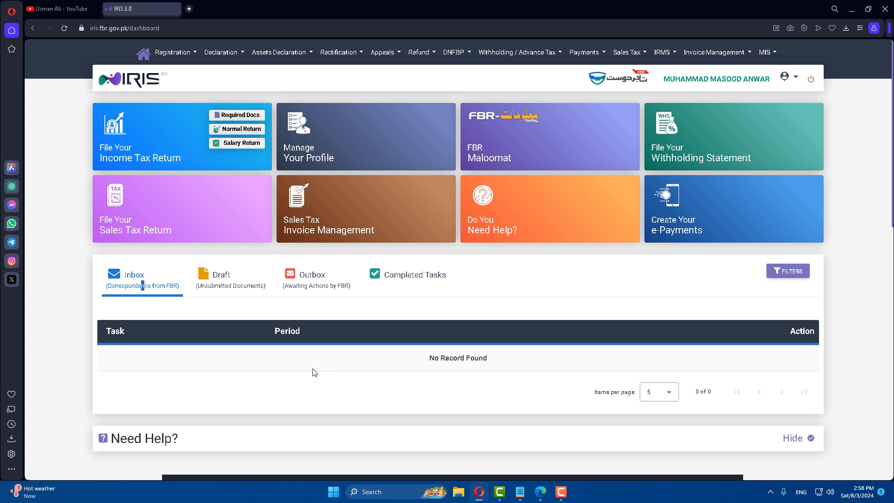
pyautogui.click(73, 10)
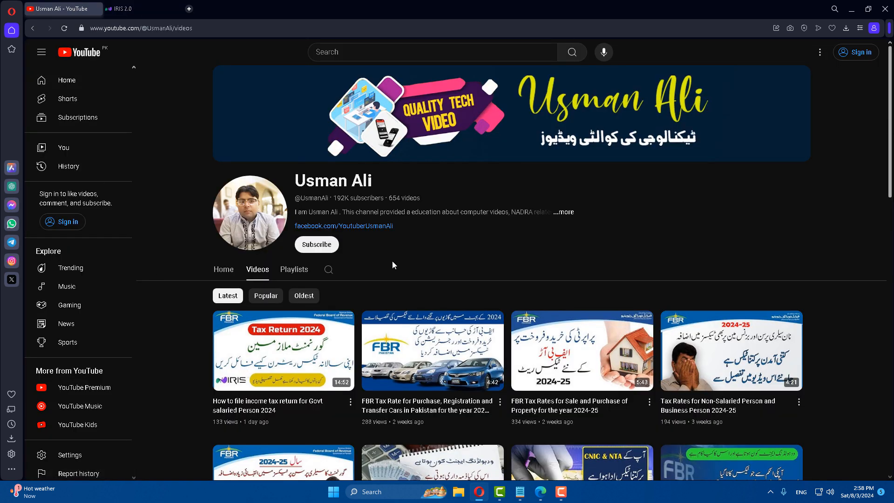